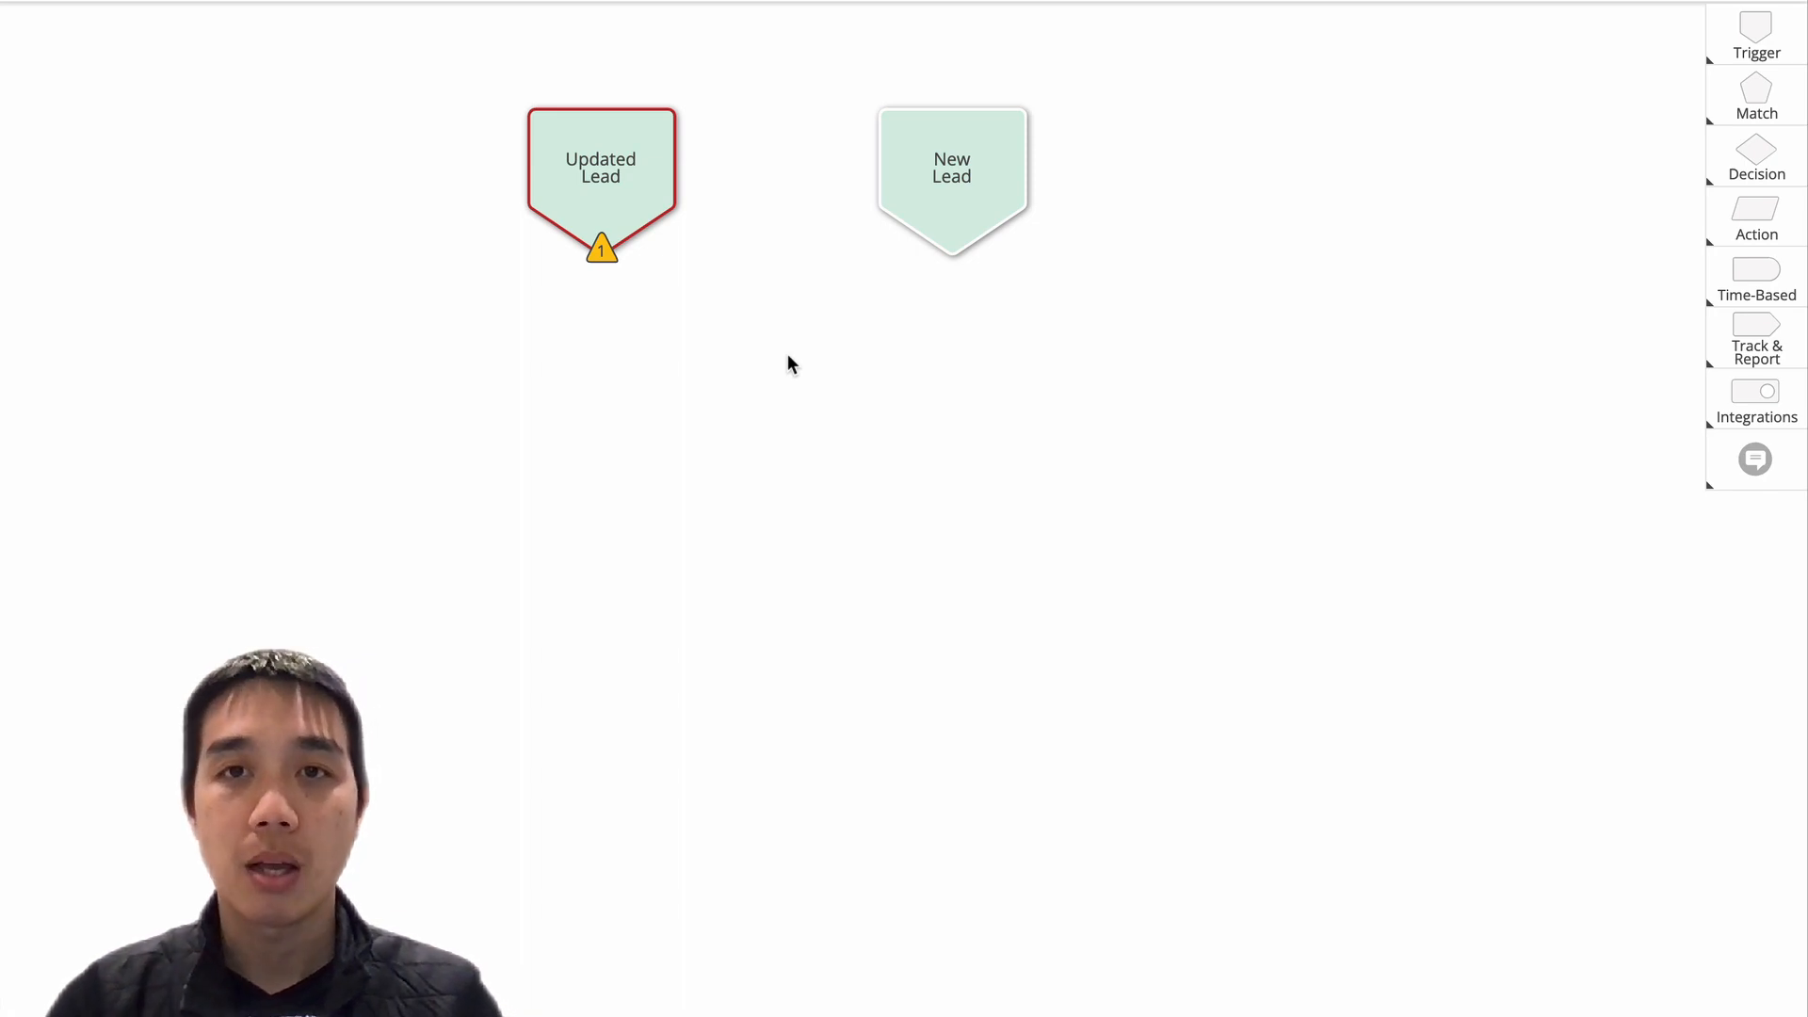
Step: Add a condition to the Updated Lead trigger's first rule requiring the lead Status to equal Closed - Converted
{"action": "double_click", "coordinate": [596, 189]}
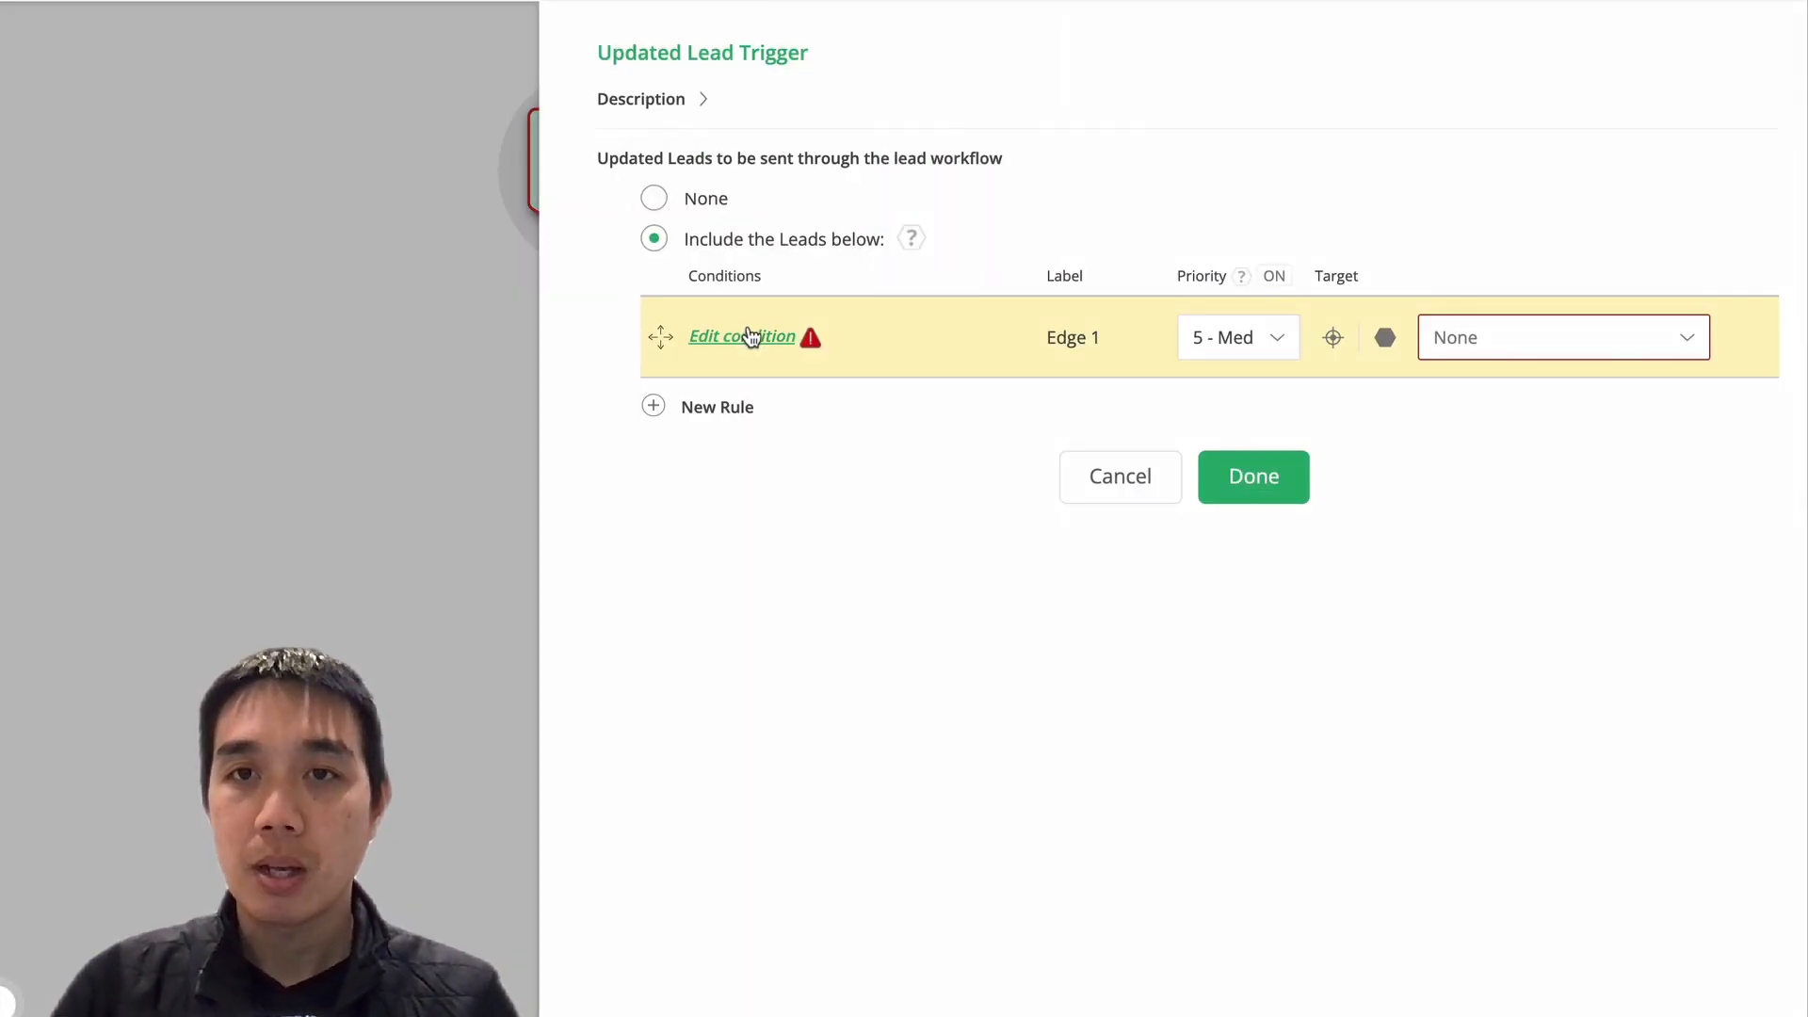
{"action": "left_click", "coordinate": [748, 336]}
{"action": "left_click", "coordinate": [784, 428]}
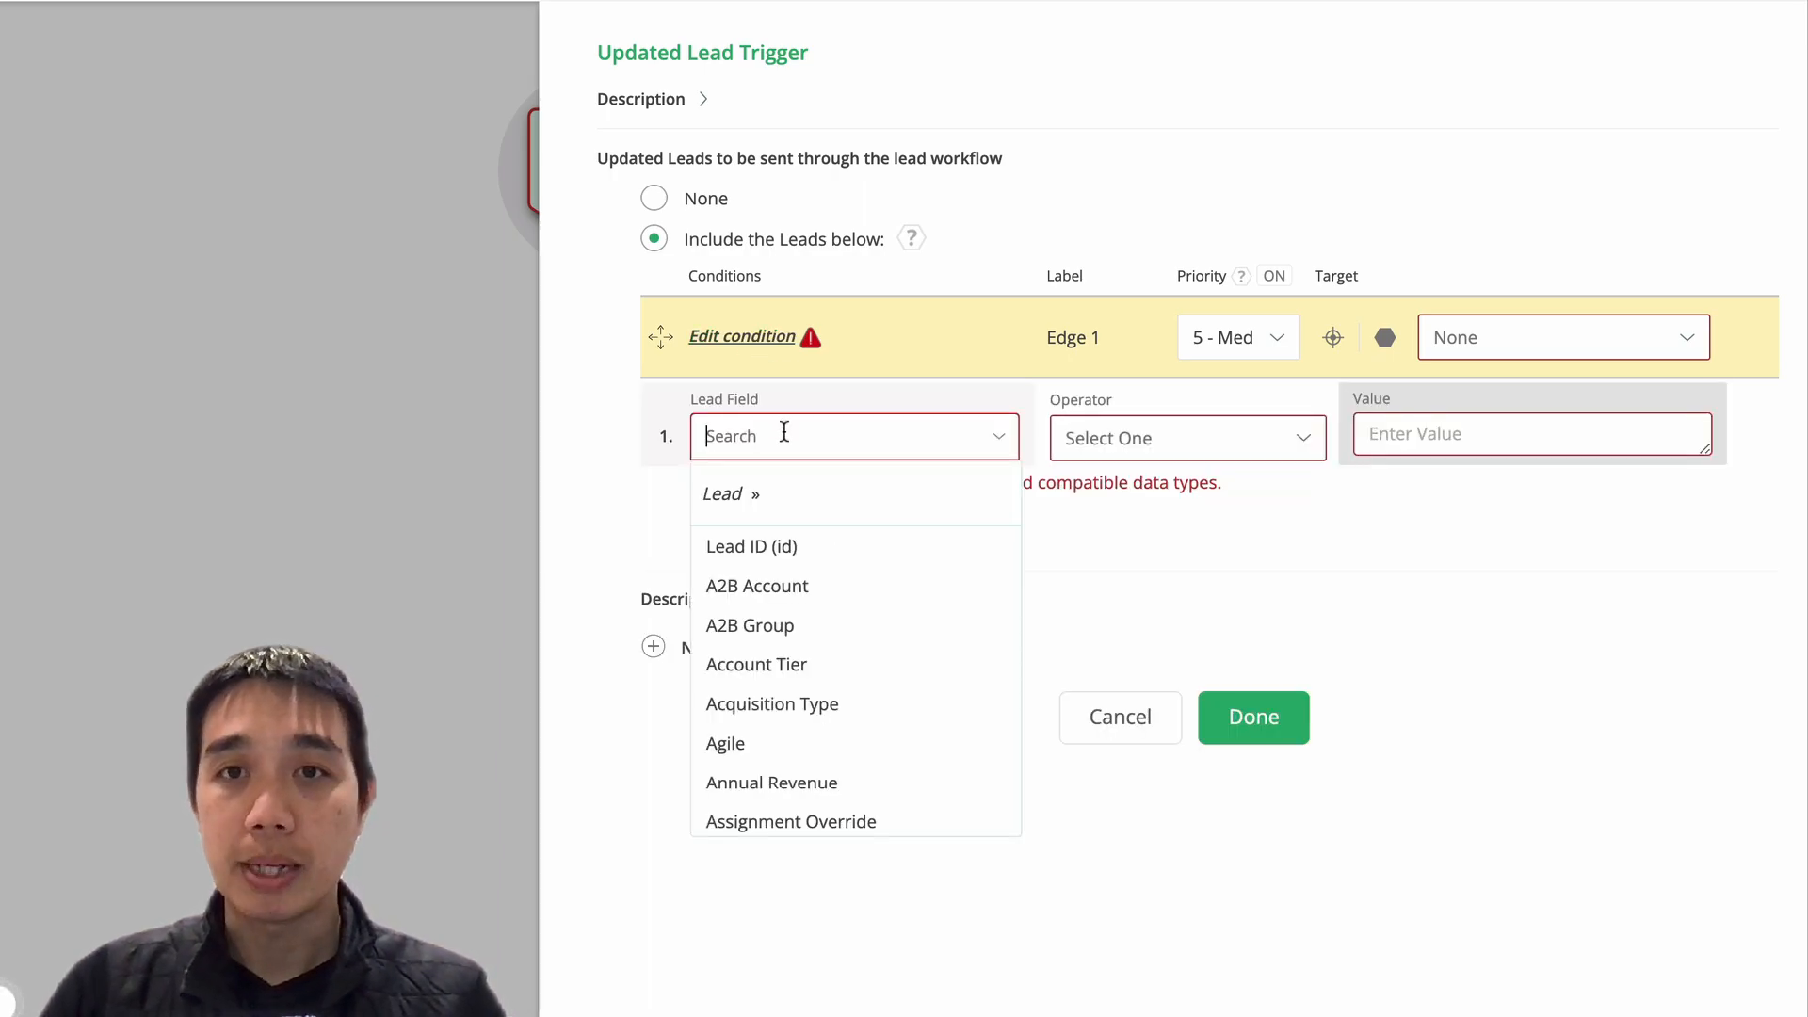
{"action": "type", "text": "stat"}
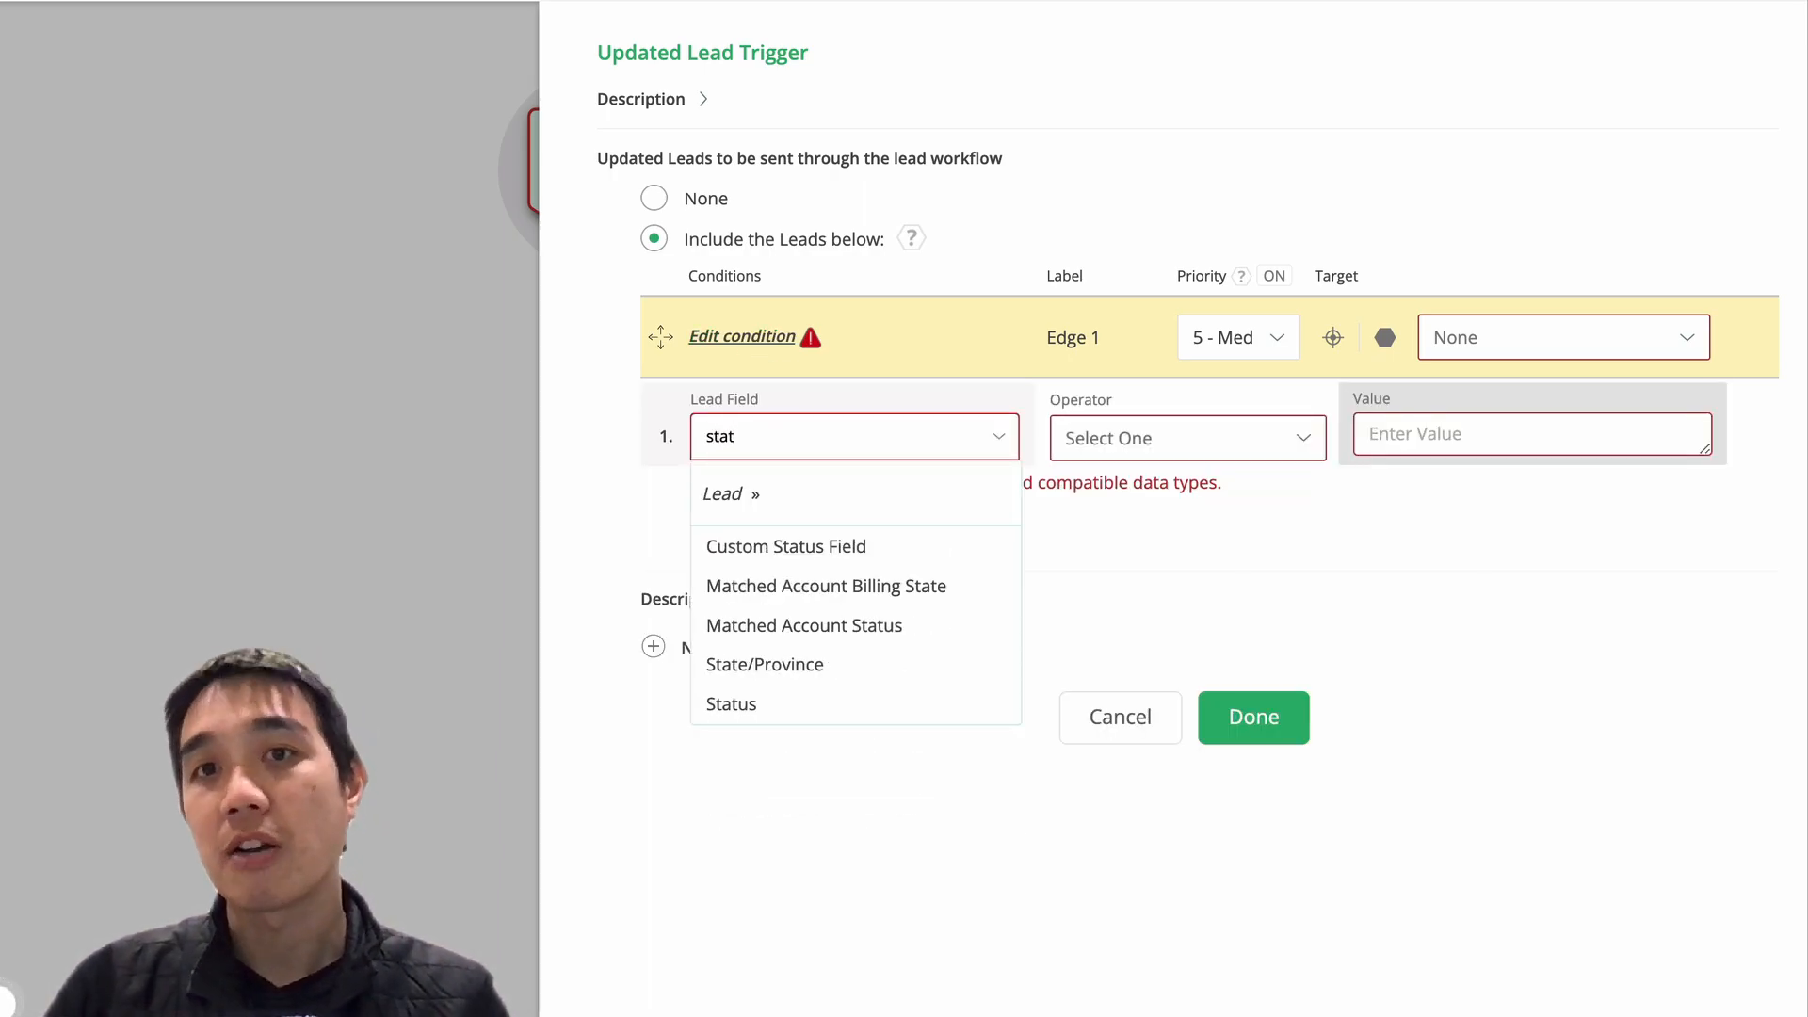
{"action": "left_click", "coordinate": [795, 702]}
{"action": "left_click", "coordinate": [1151, 442]}
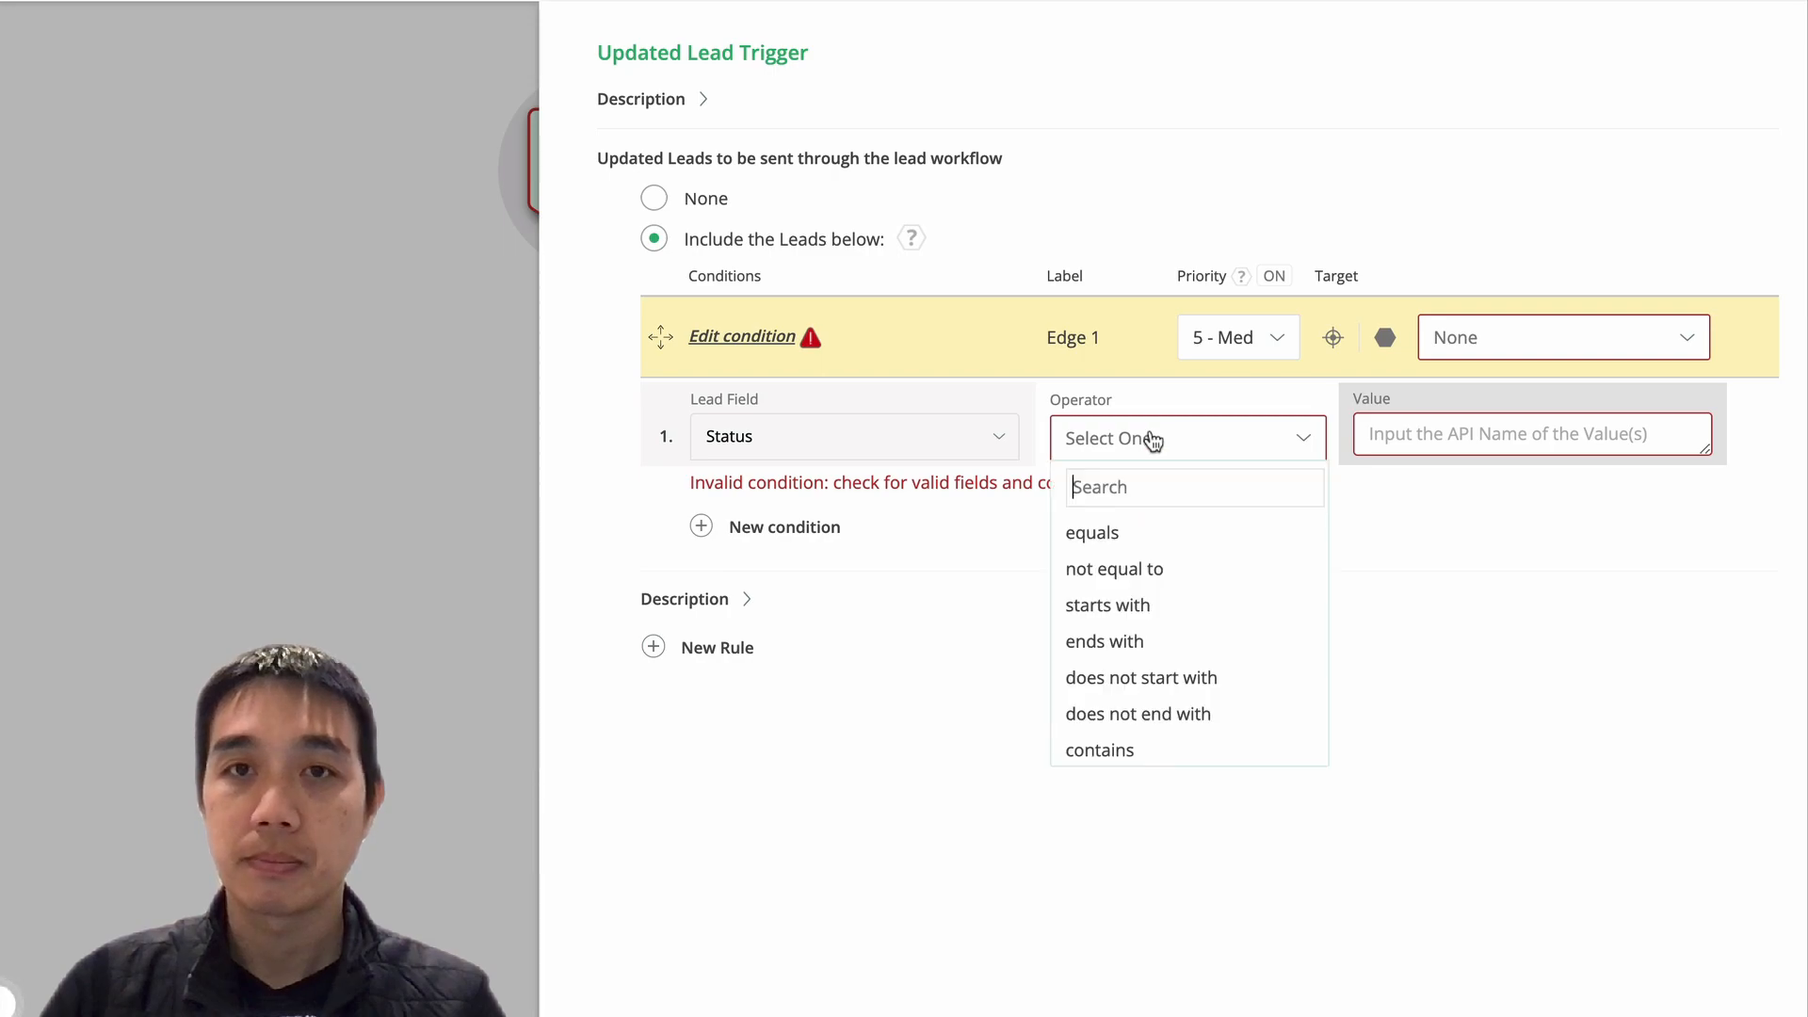
{"action": "left_click", "coordinate": [1134, 532]}
{"action": "left_click", "coordinate": [1384, 433]}
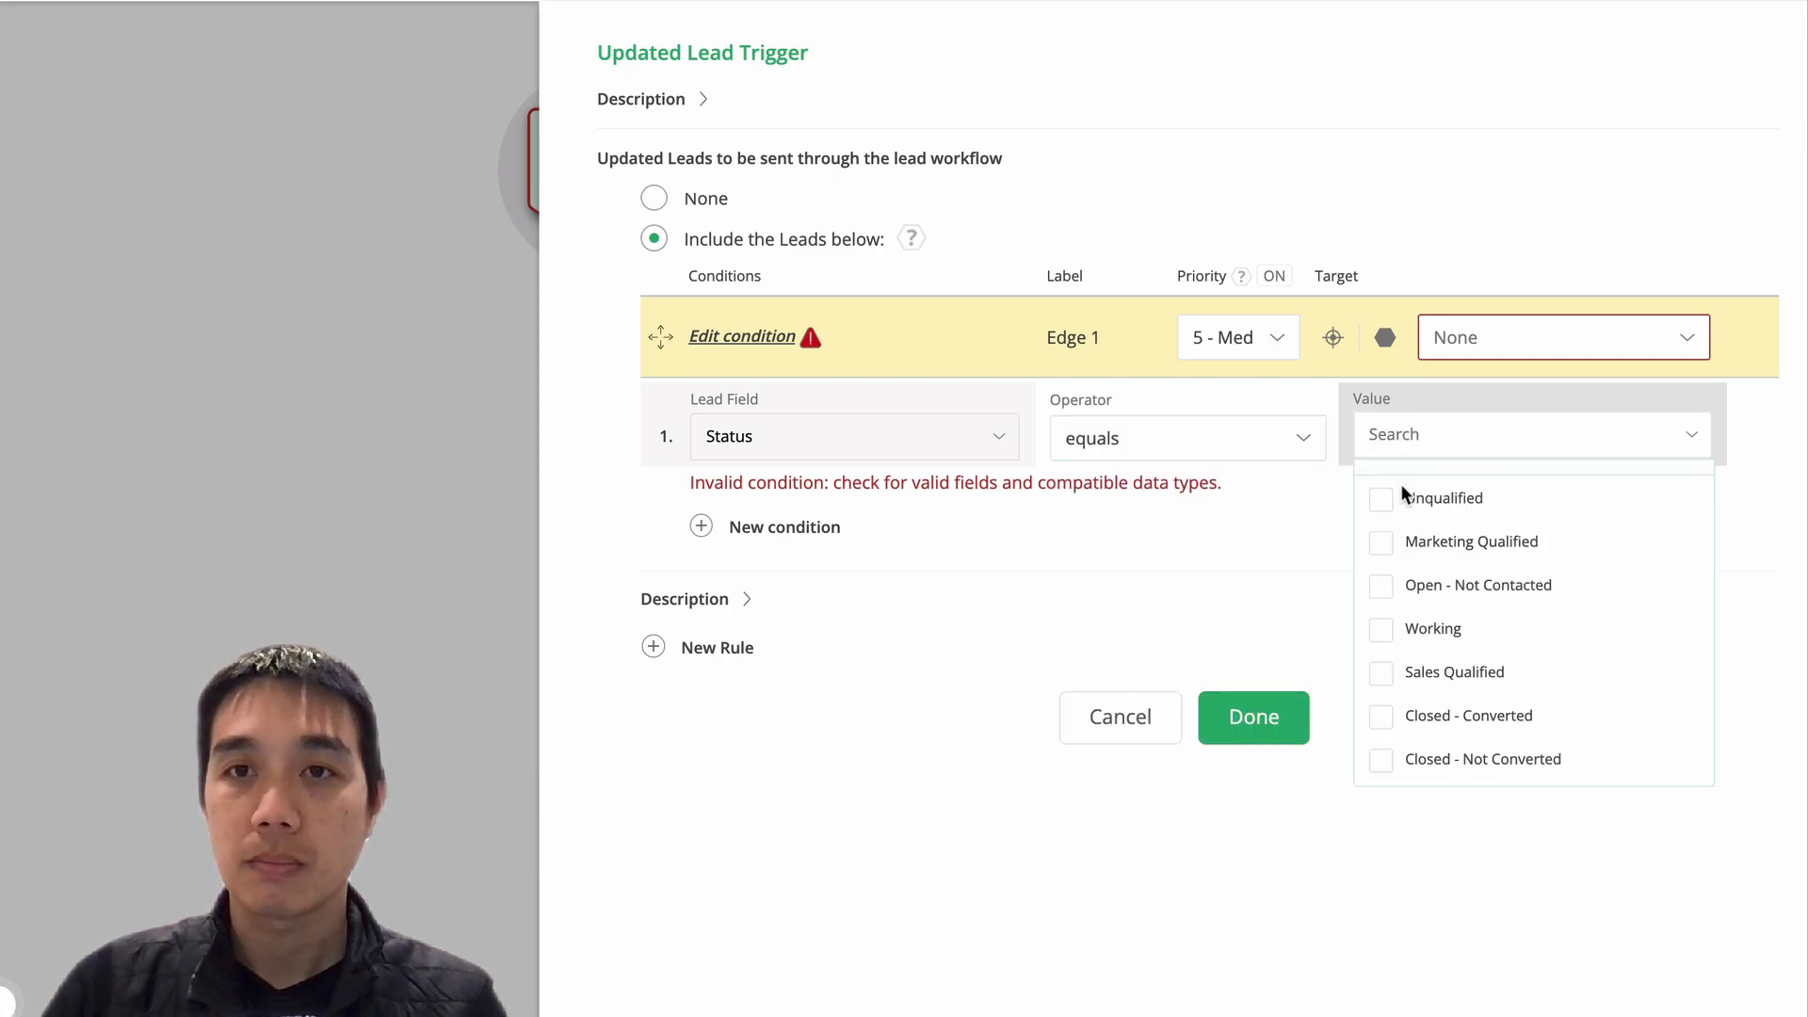
{"action": "left_click", "coordinate": [1381, 720]}
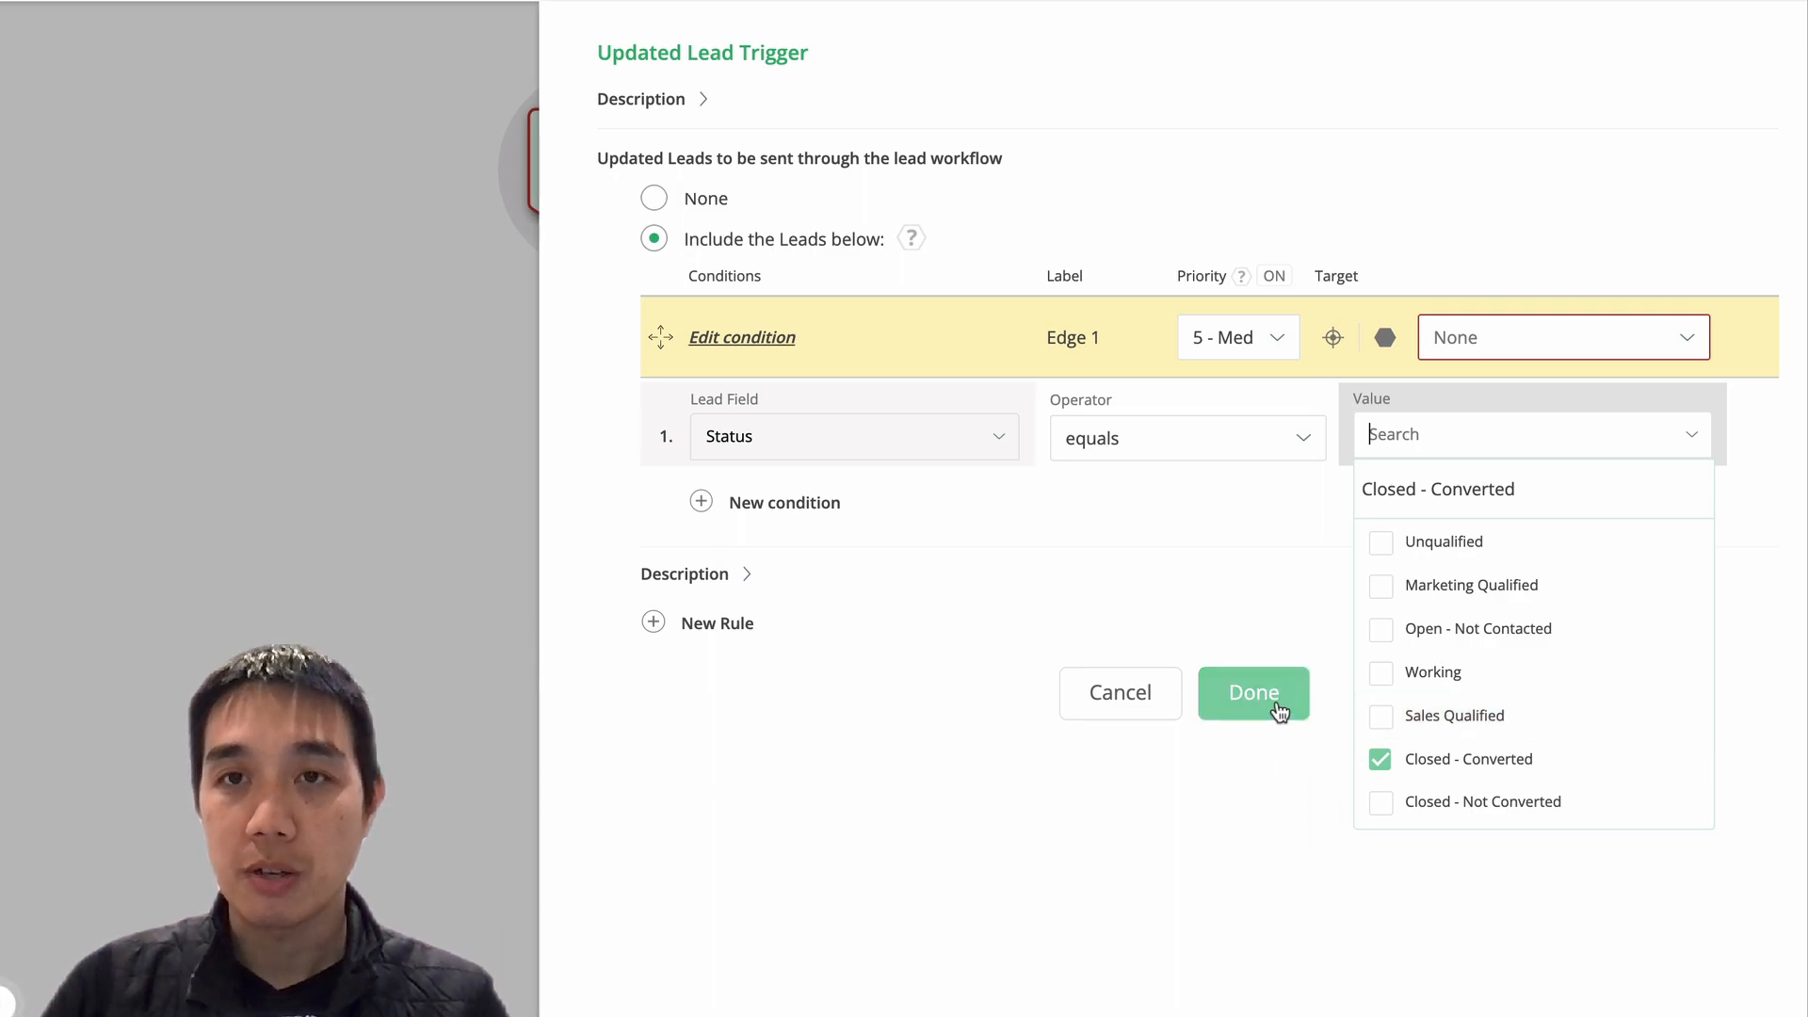
Step: Label the Updated Lead trigger's rule "Lead Closed converted" and save the trigger
{"action": "left_click", "coordinate": [1070, 337]}
{"action": "type", "text": "Lead Clsod"}
{"action": "key", "text": "BackSpace"}
{"action": "key", "text": "BackSpace"}
{"action": "key", "text": "BackSpace"}
{"action": "type", "text": "osed con"}
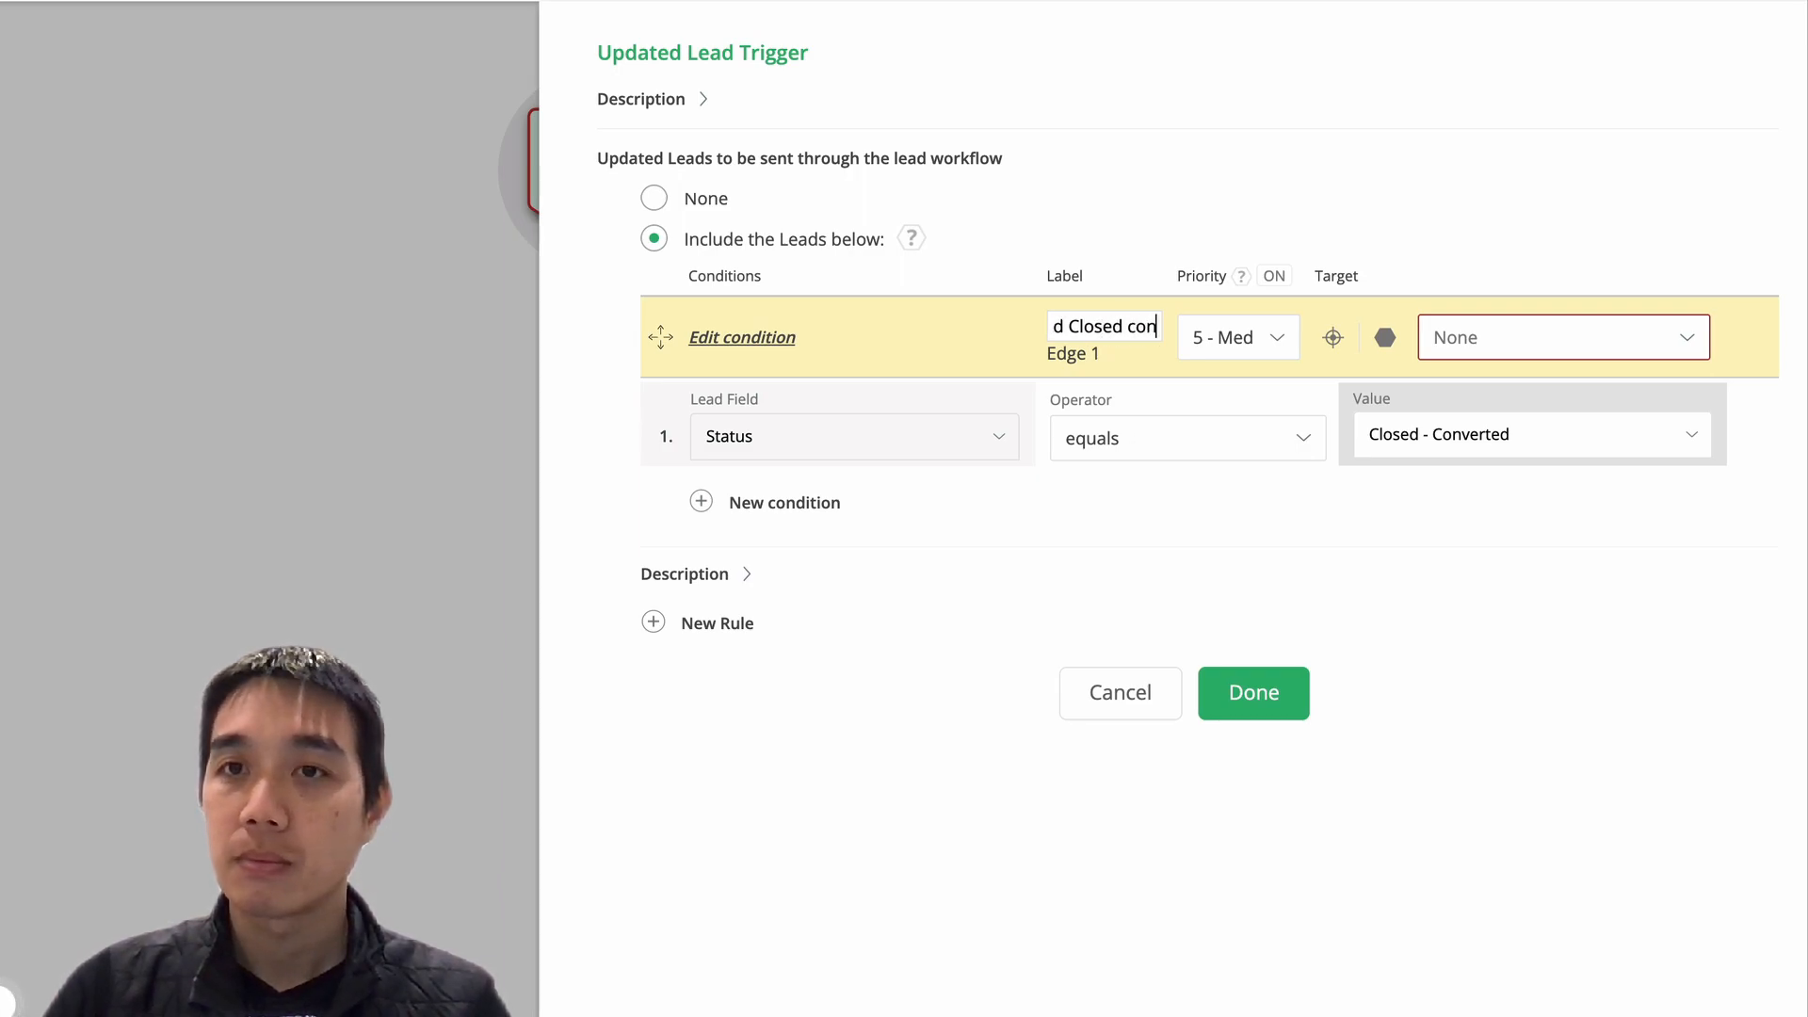
{"action": "type", "text": "verted"}
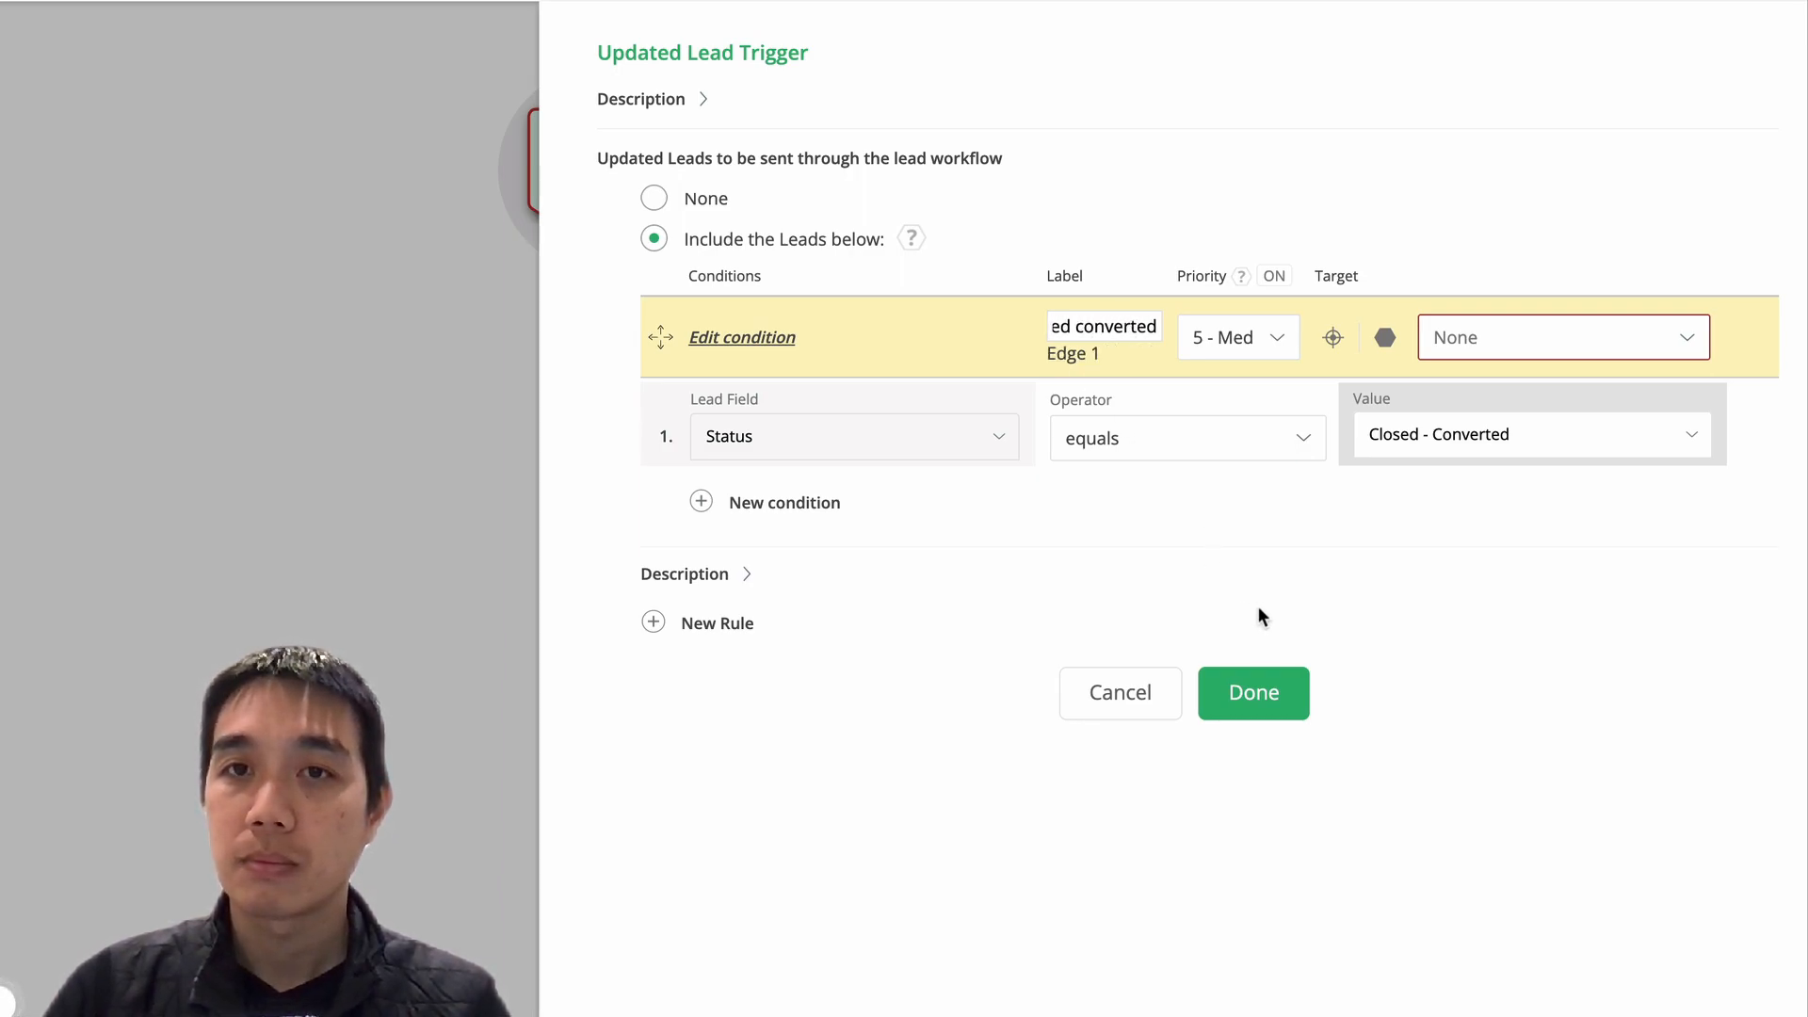
{"action": "left_click", "coordinate": [1256, 691]}
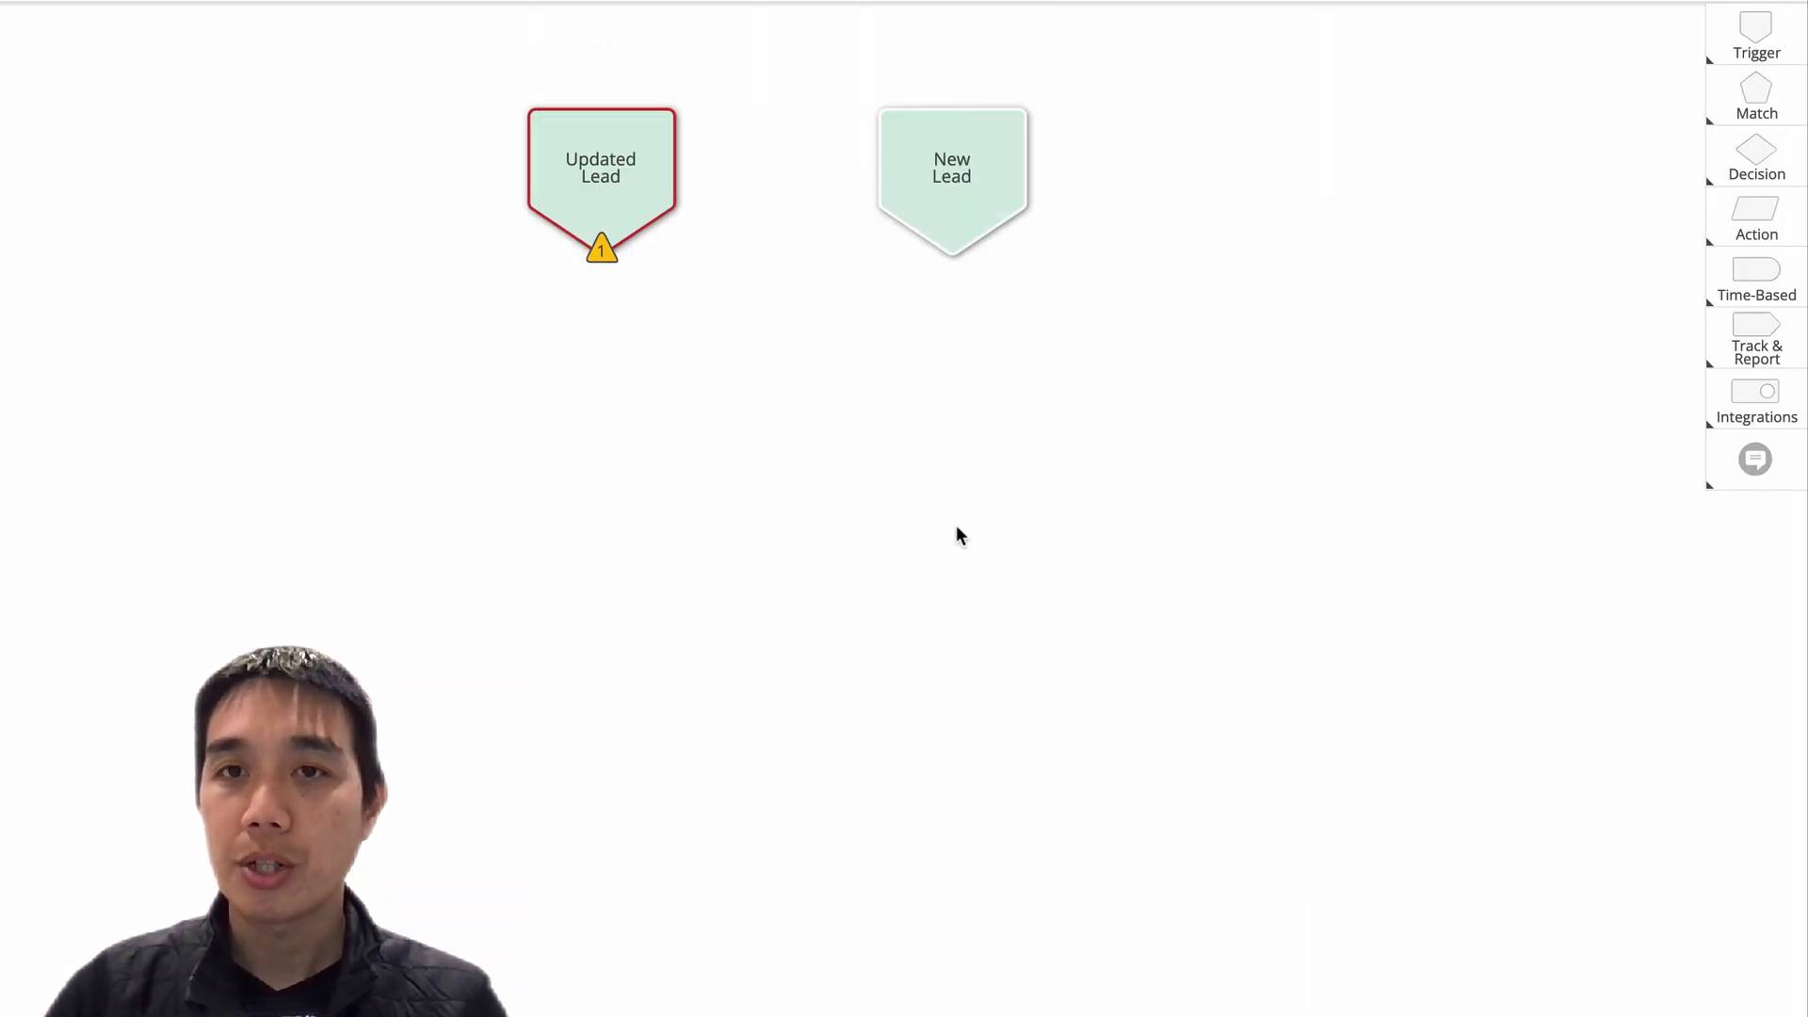
Step: Add a Related Activity (RA) match node below the Updated Lead trigger and connect the trigger to it
{"action": "left_click", "coordinate": [1753, 99]}
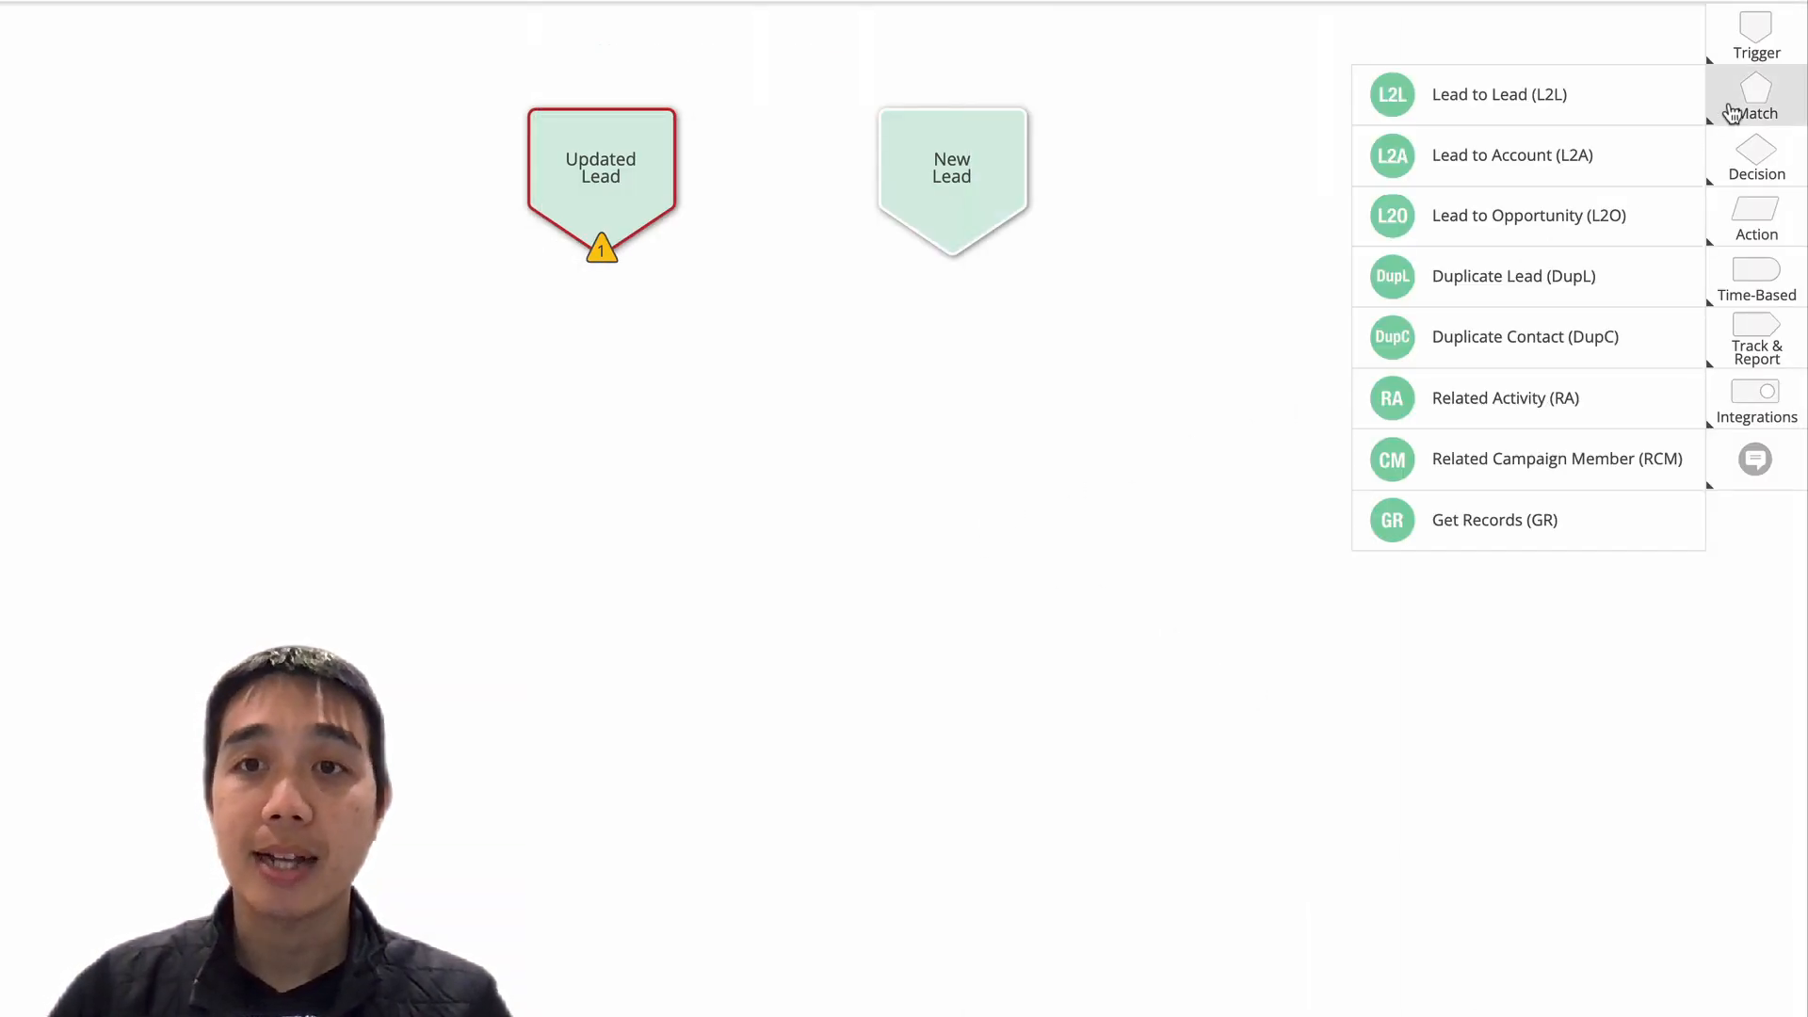
{"action": "left_click", "coordinate": [1541, 401]}
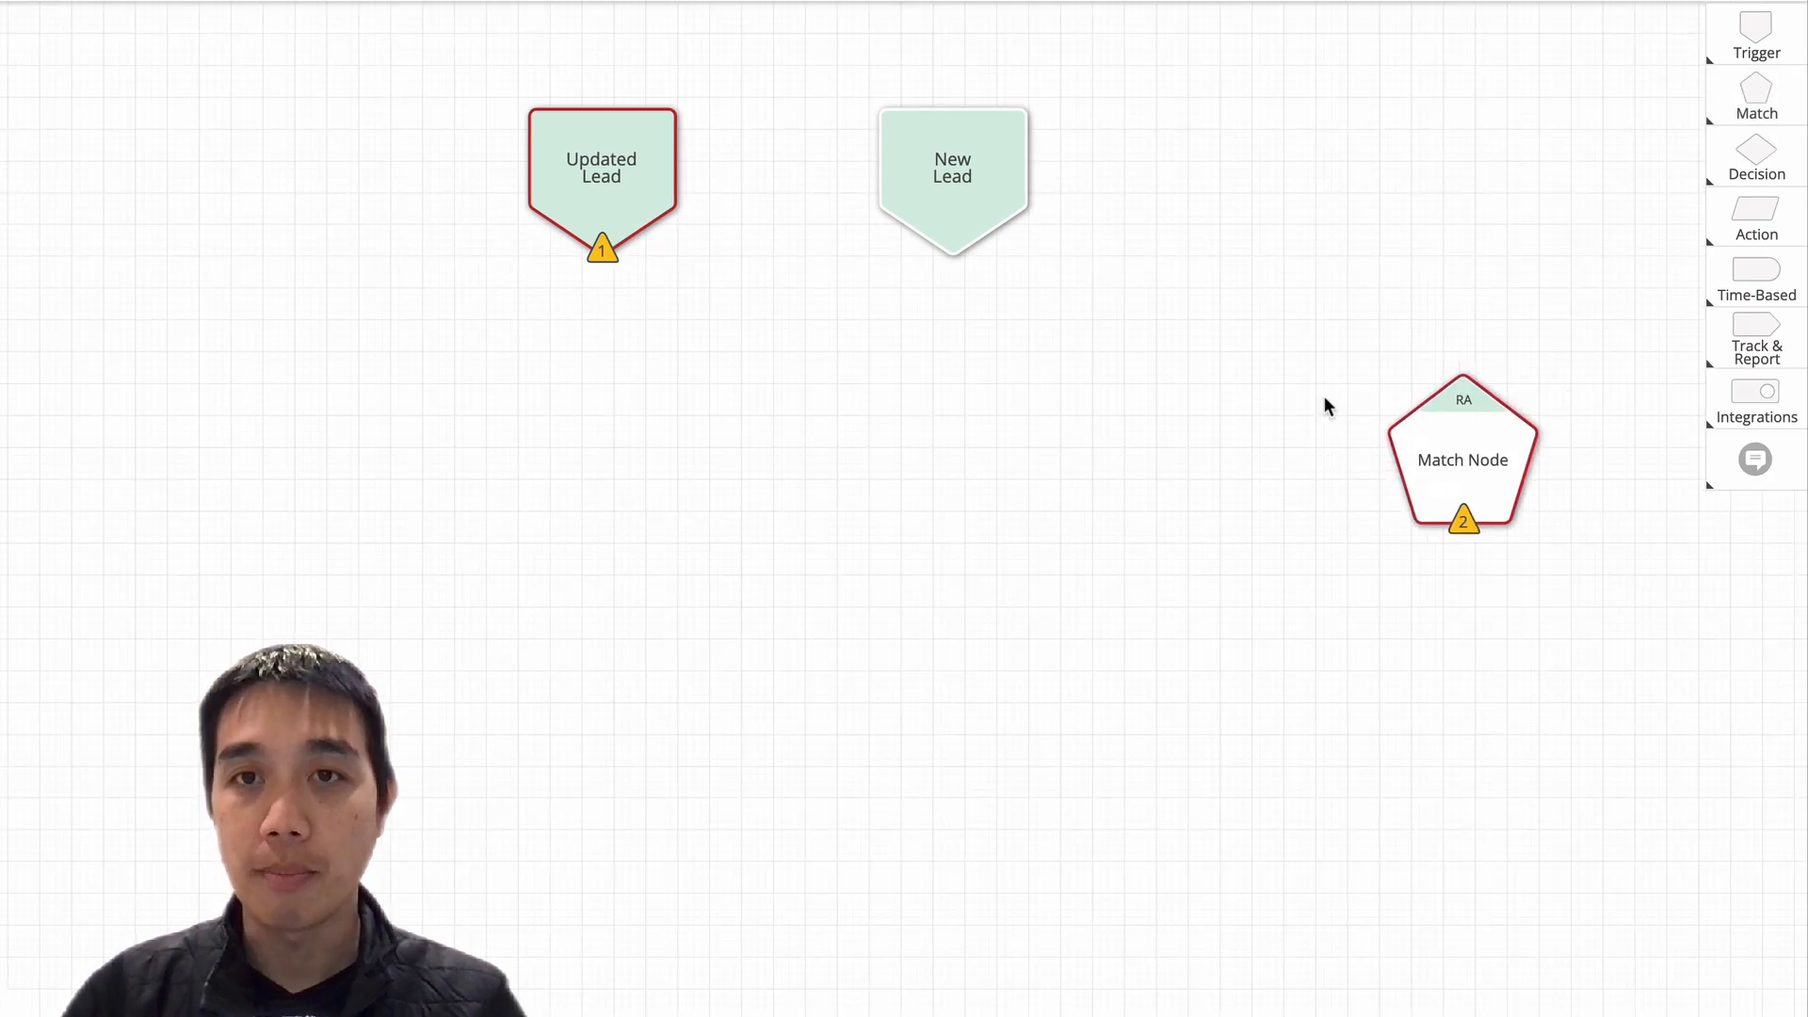
{"action": "left_click", "coordinate": [561, 433]}
{"action": "left_click_drag", "start_coordinate": [607, 268], "coordinate": [589, 477]}
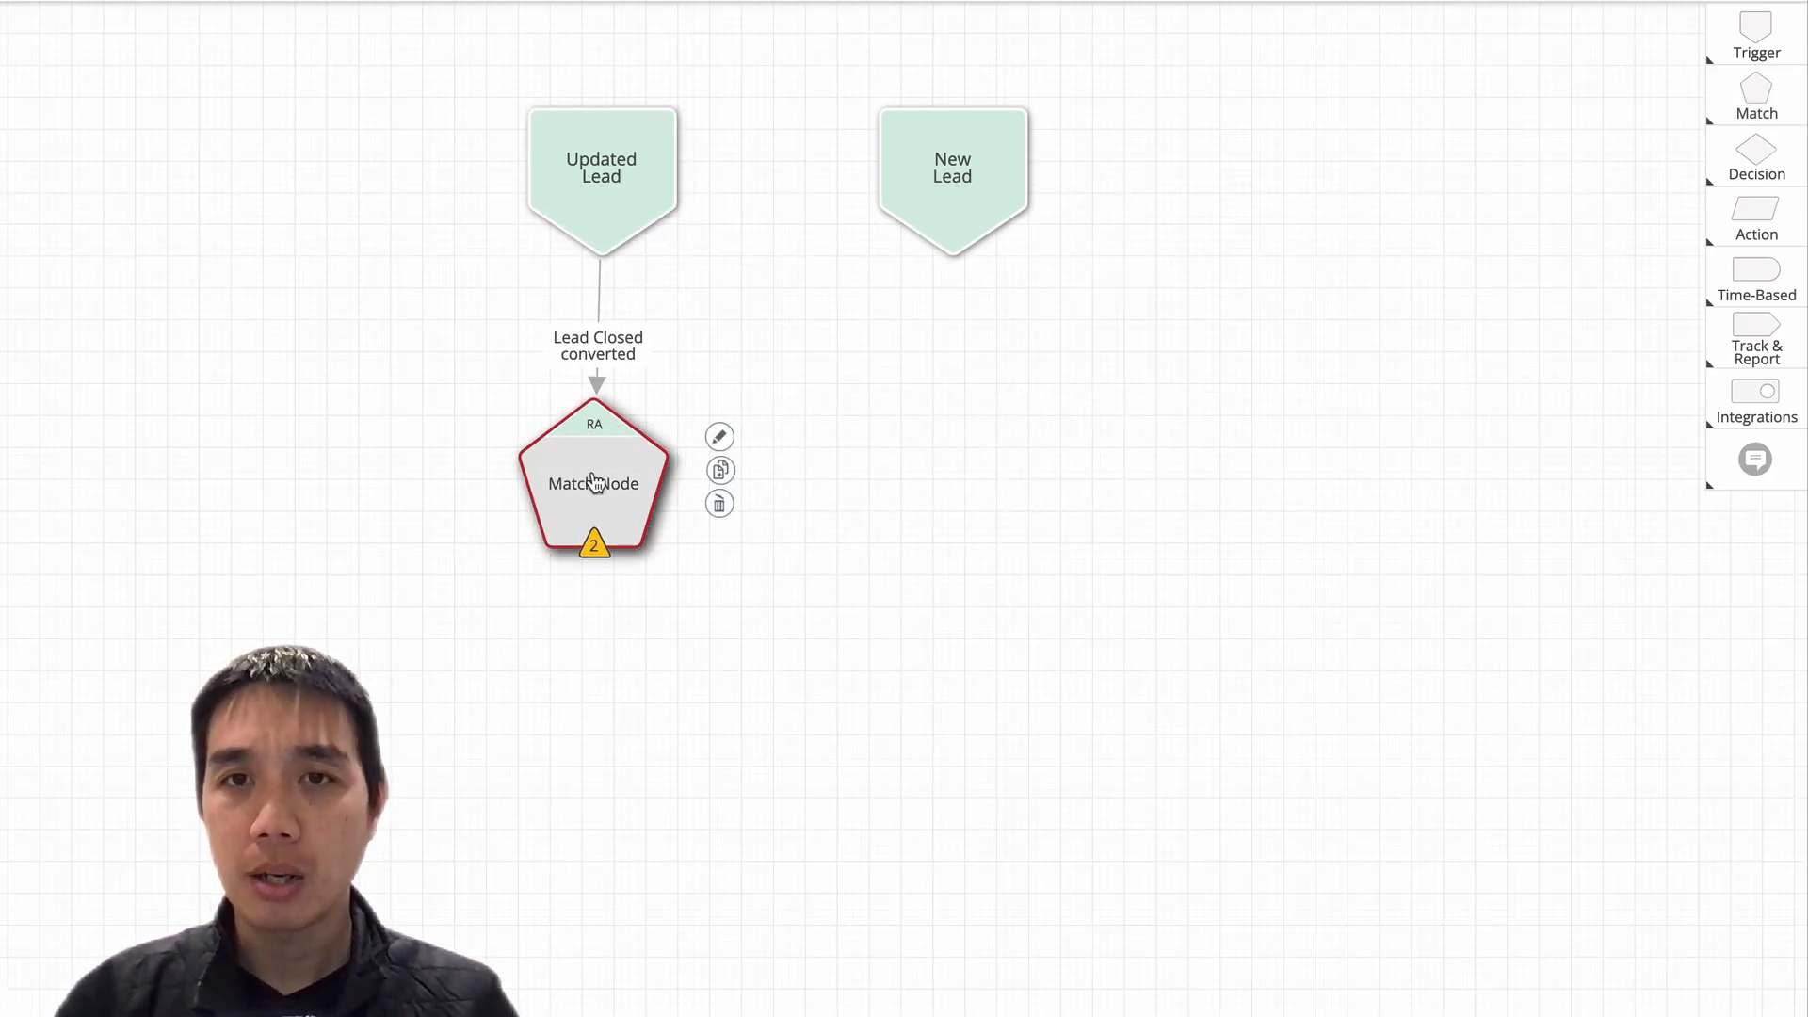
Step: Rename the Related Activity match node as "Most Recent Activity on Lead"
{"action": "double_click", "coordinate": [592, 475]}
{"action": "triple_click", "coordinate": [676, 143]}
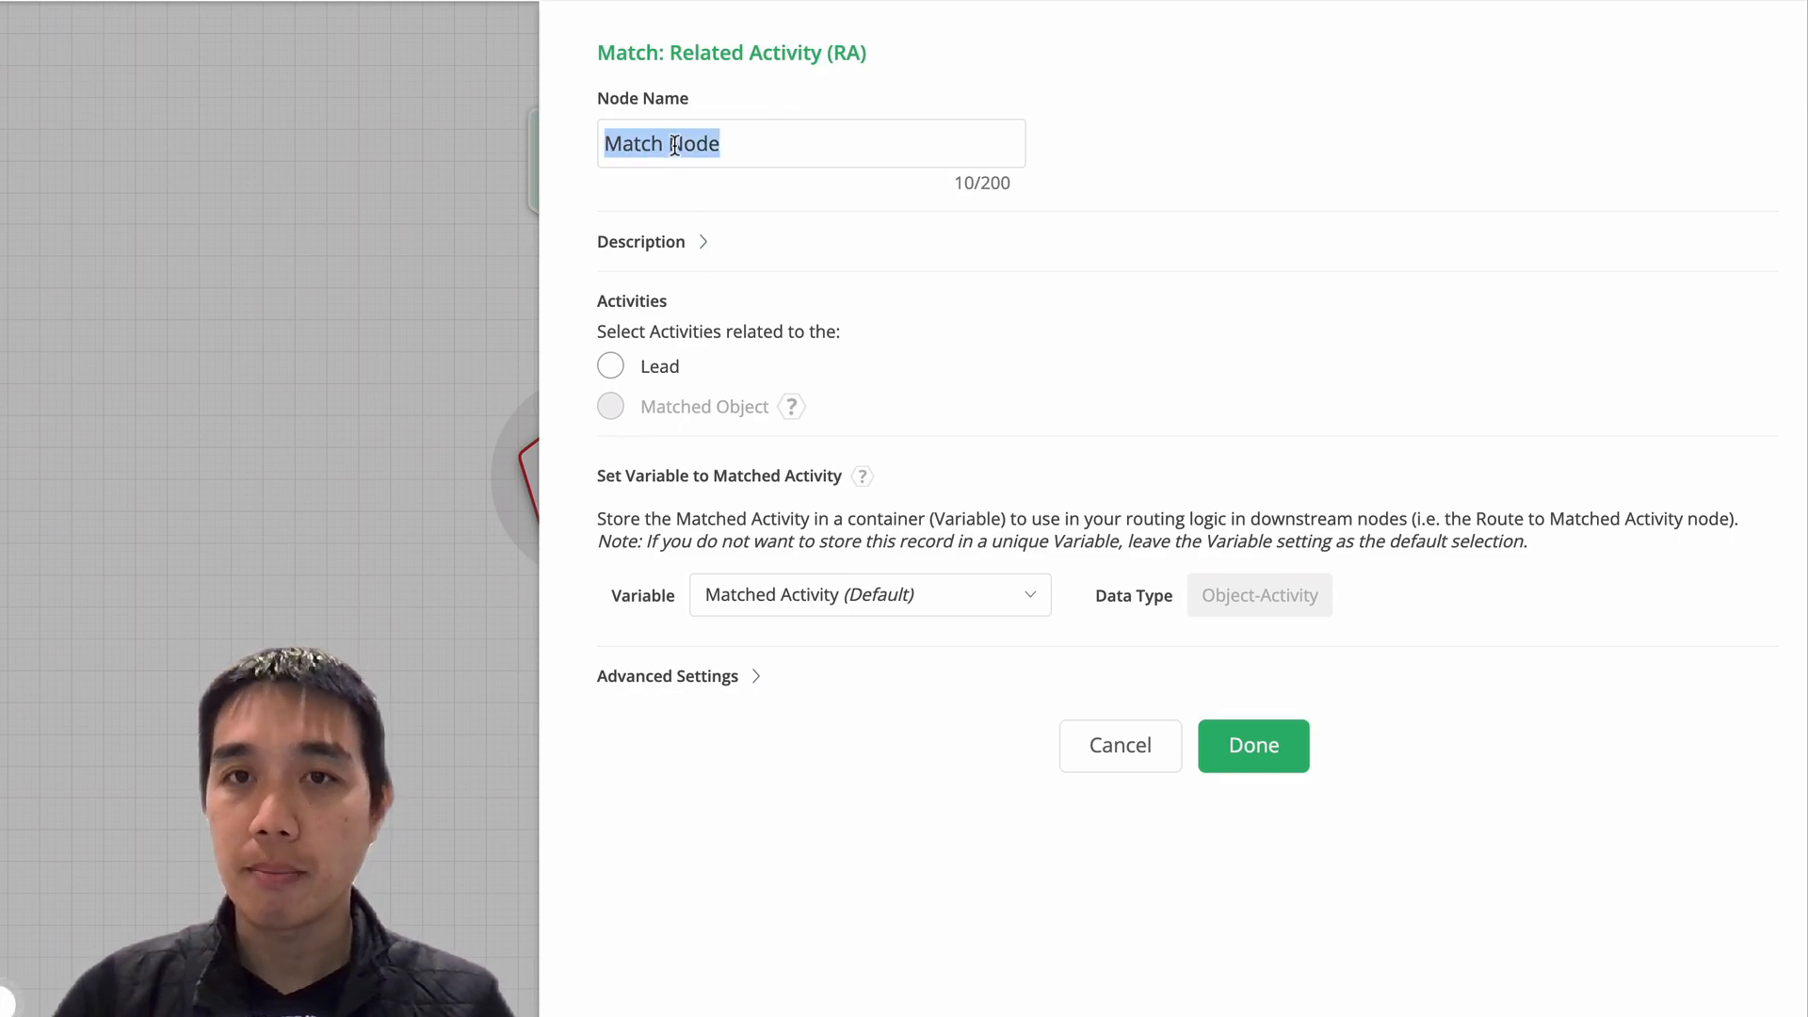
{"action": "type", "text": "Mosgt"}
{"action": "key", "text": "BackSpace"}
{"action": "key", "text": "BackSpace"}
{"action": "key", "text": "BackSpace"}
{"action": "type", "text": "t "}
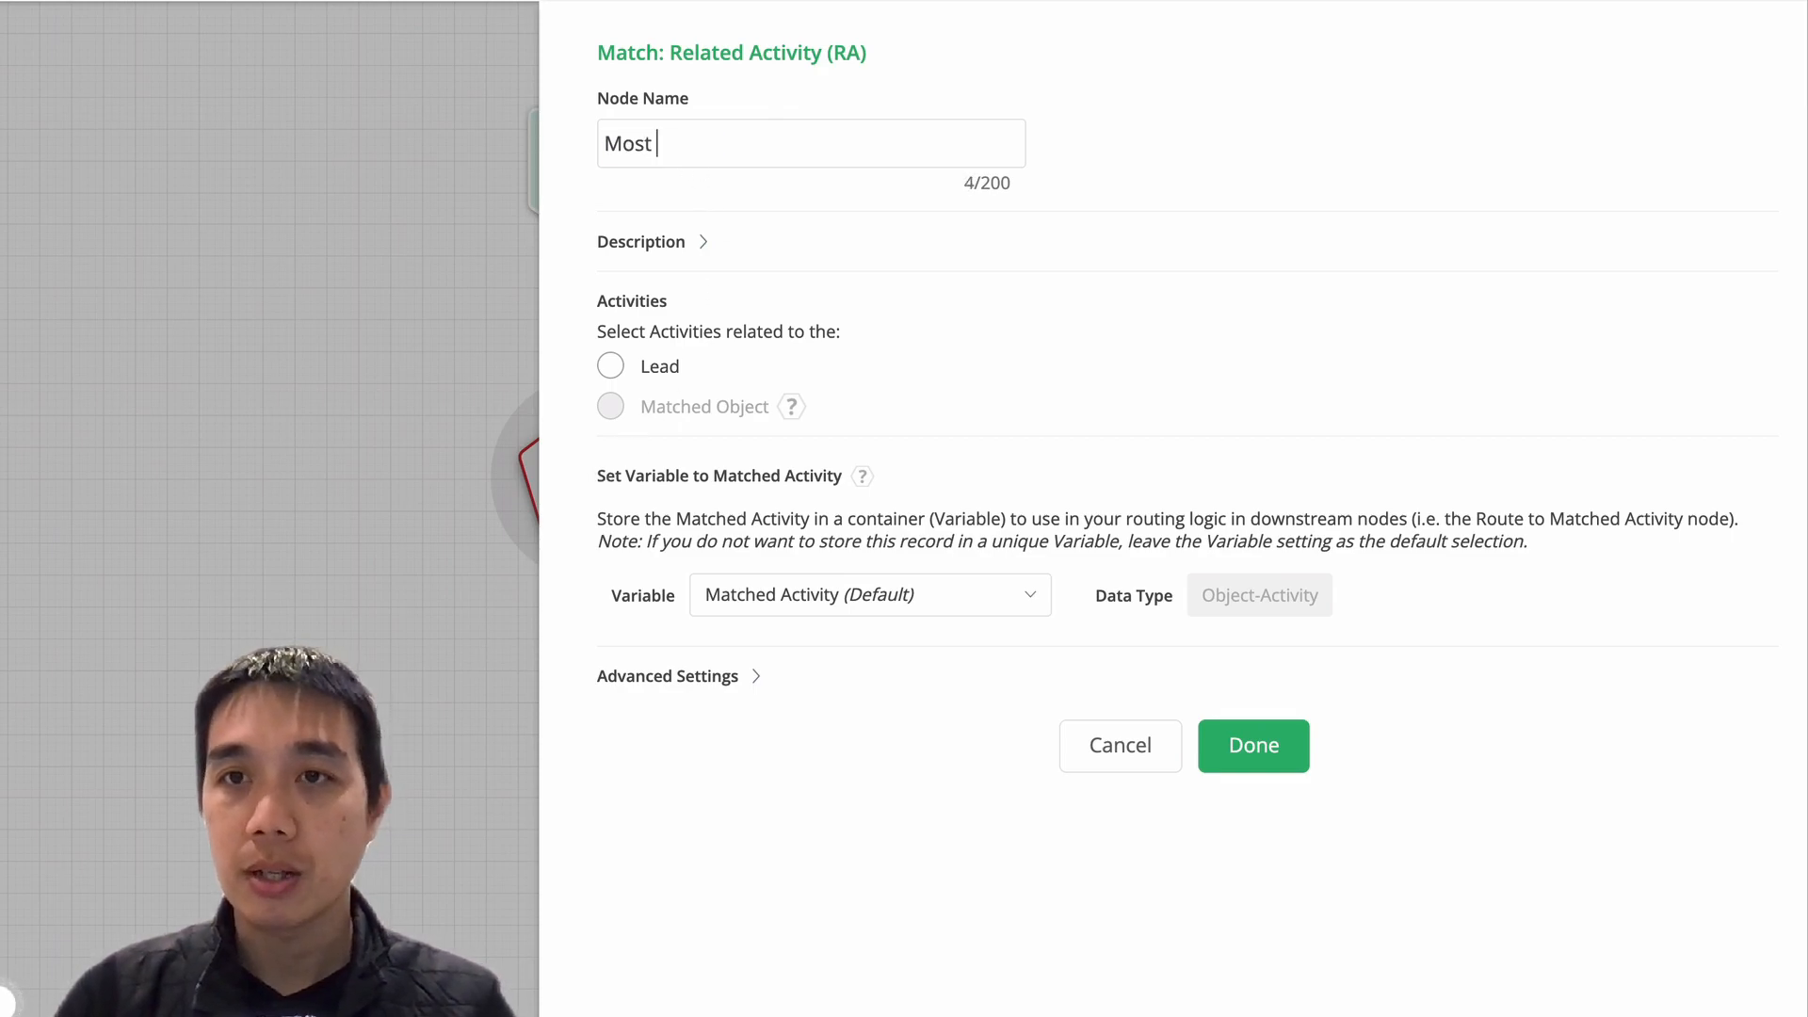
{"action": "type", "text": "Recent Activity on Lead"}
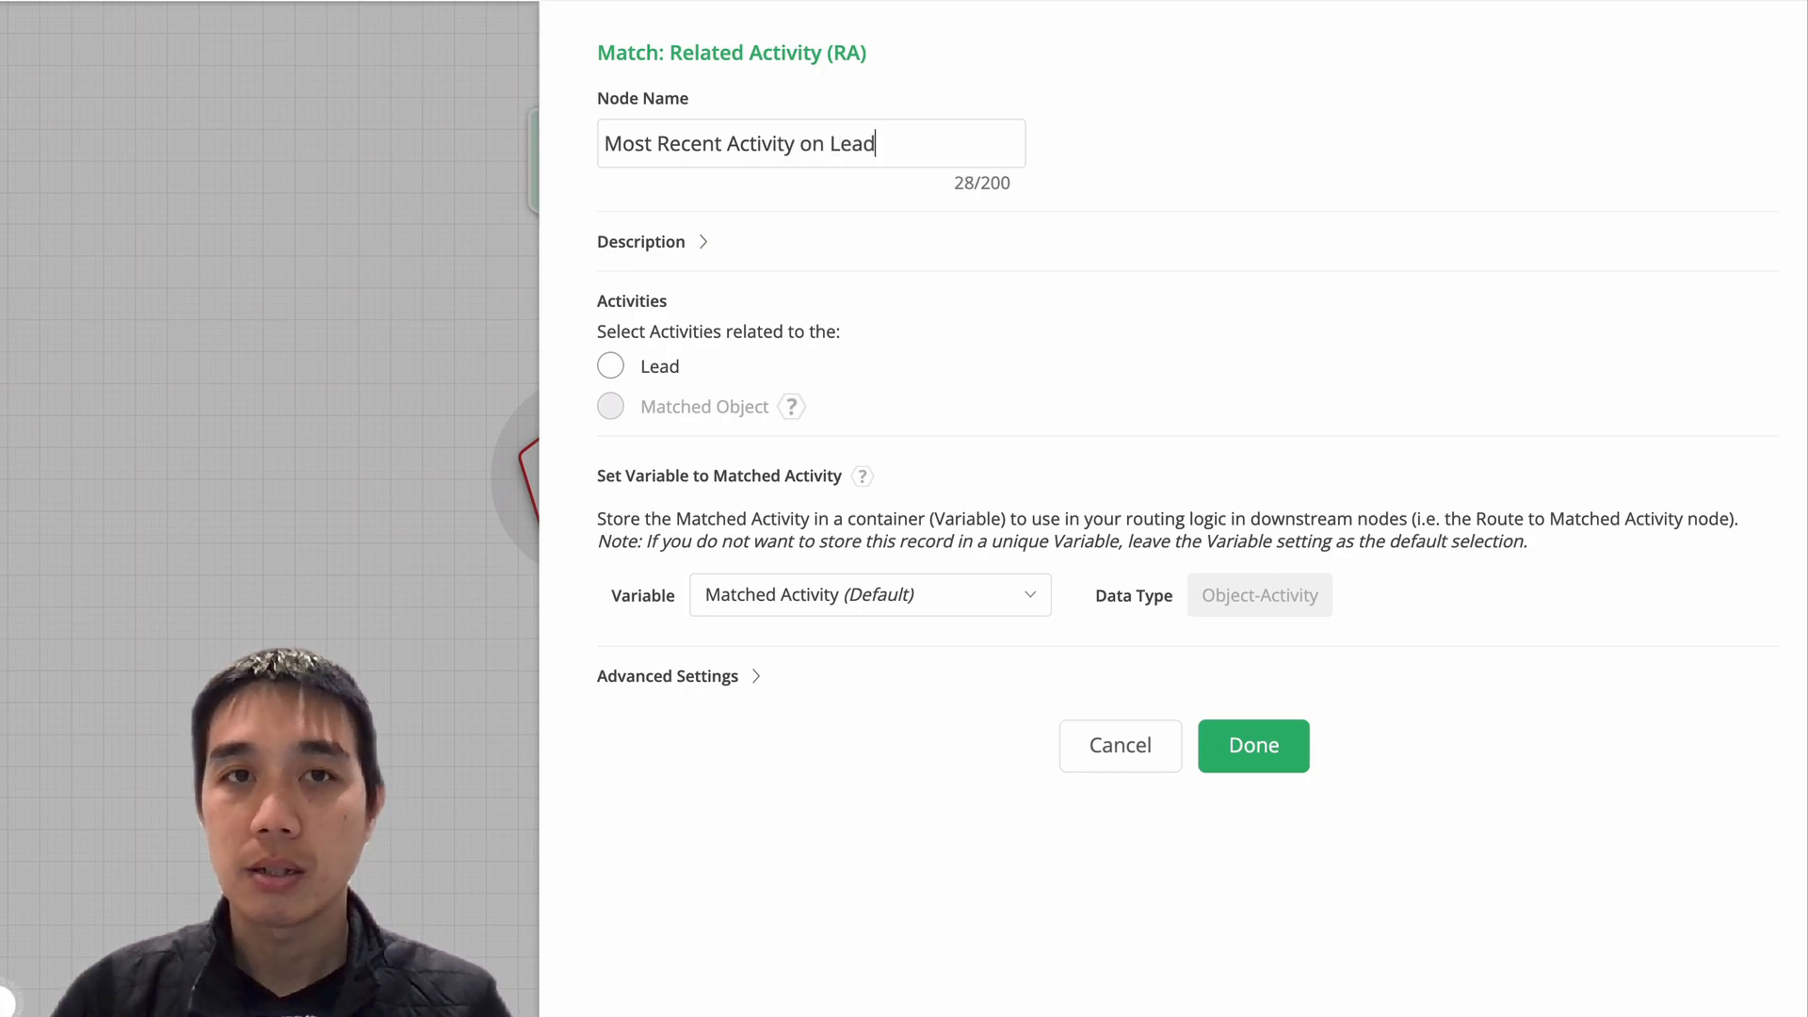
Step: Set the match node to select activities related to the Lead and save it with the default filter, priority and variable
{"action": "left_click", "coordinate": [610, 371]}
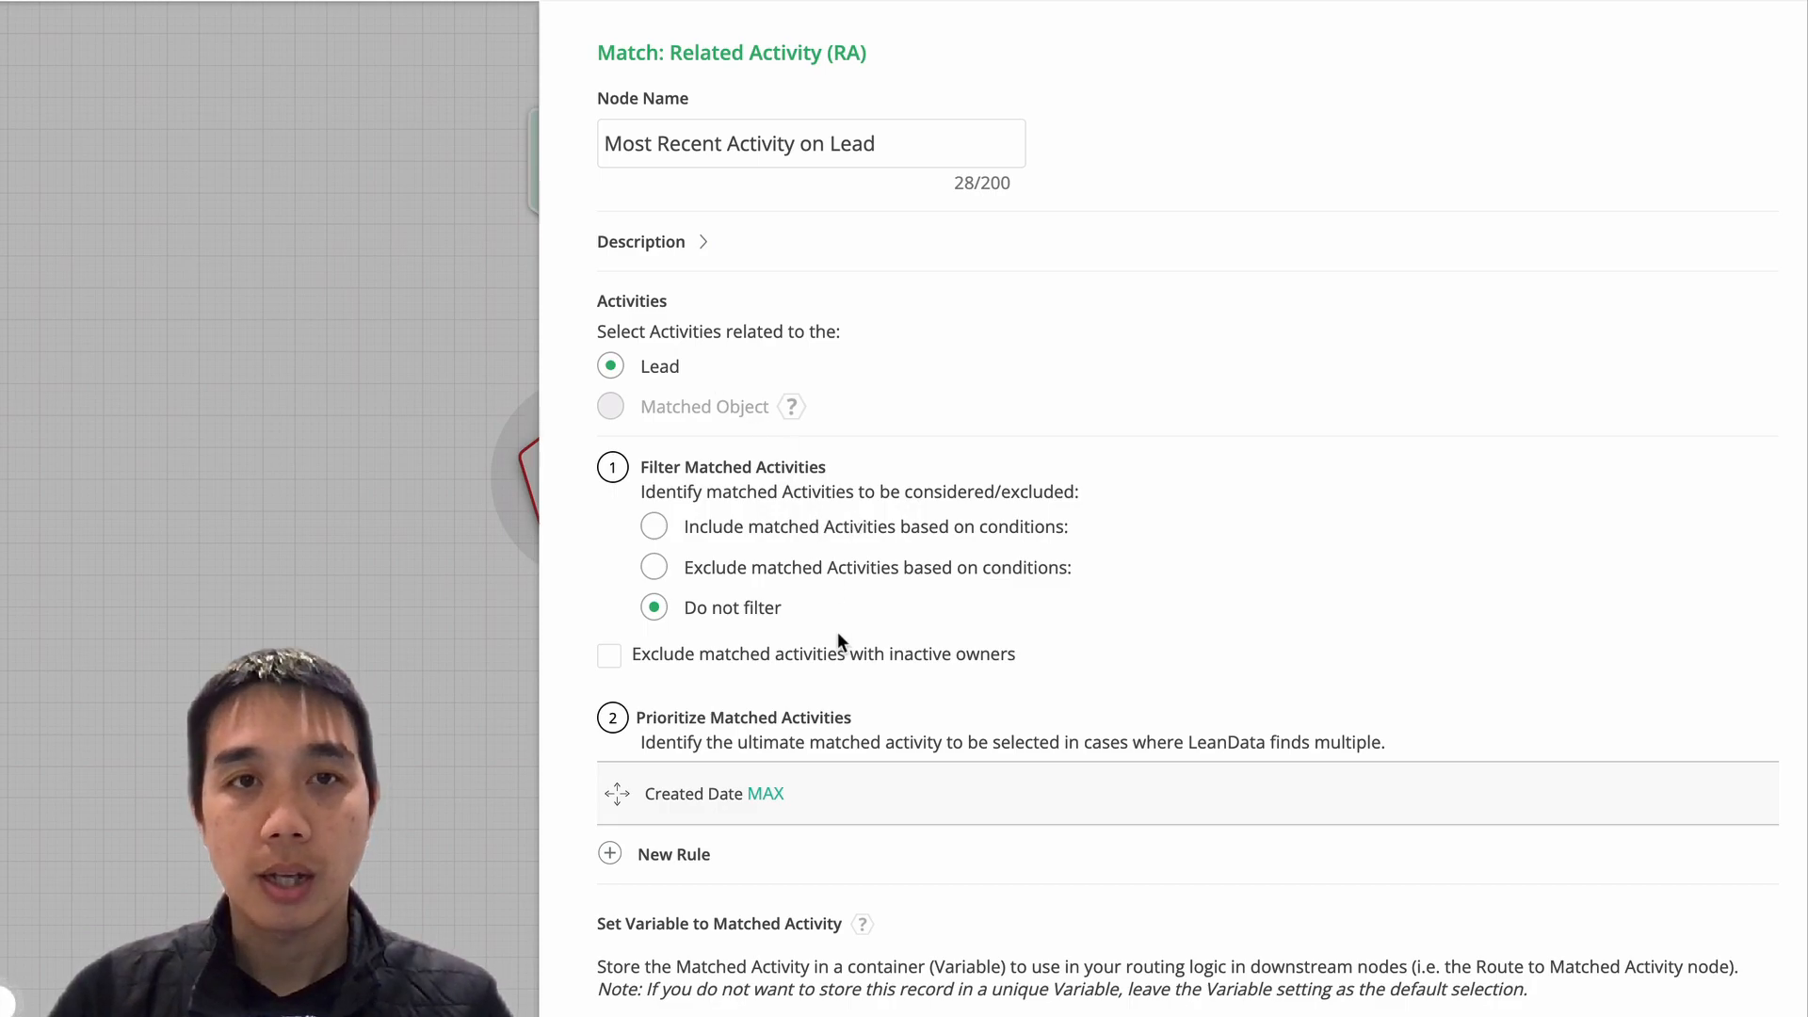
{"action": "scroll", "coordinate": [839, 637], "scroll_direction": "down", "scroll_amount": 2}
{"action": "scroll", "coordinate": [838, 633], "scroll_direction": "down", "scroll_amount": 1}
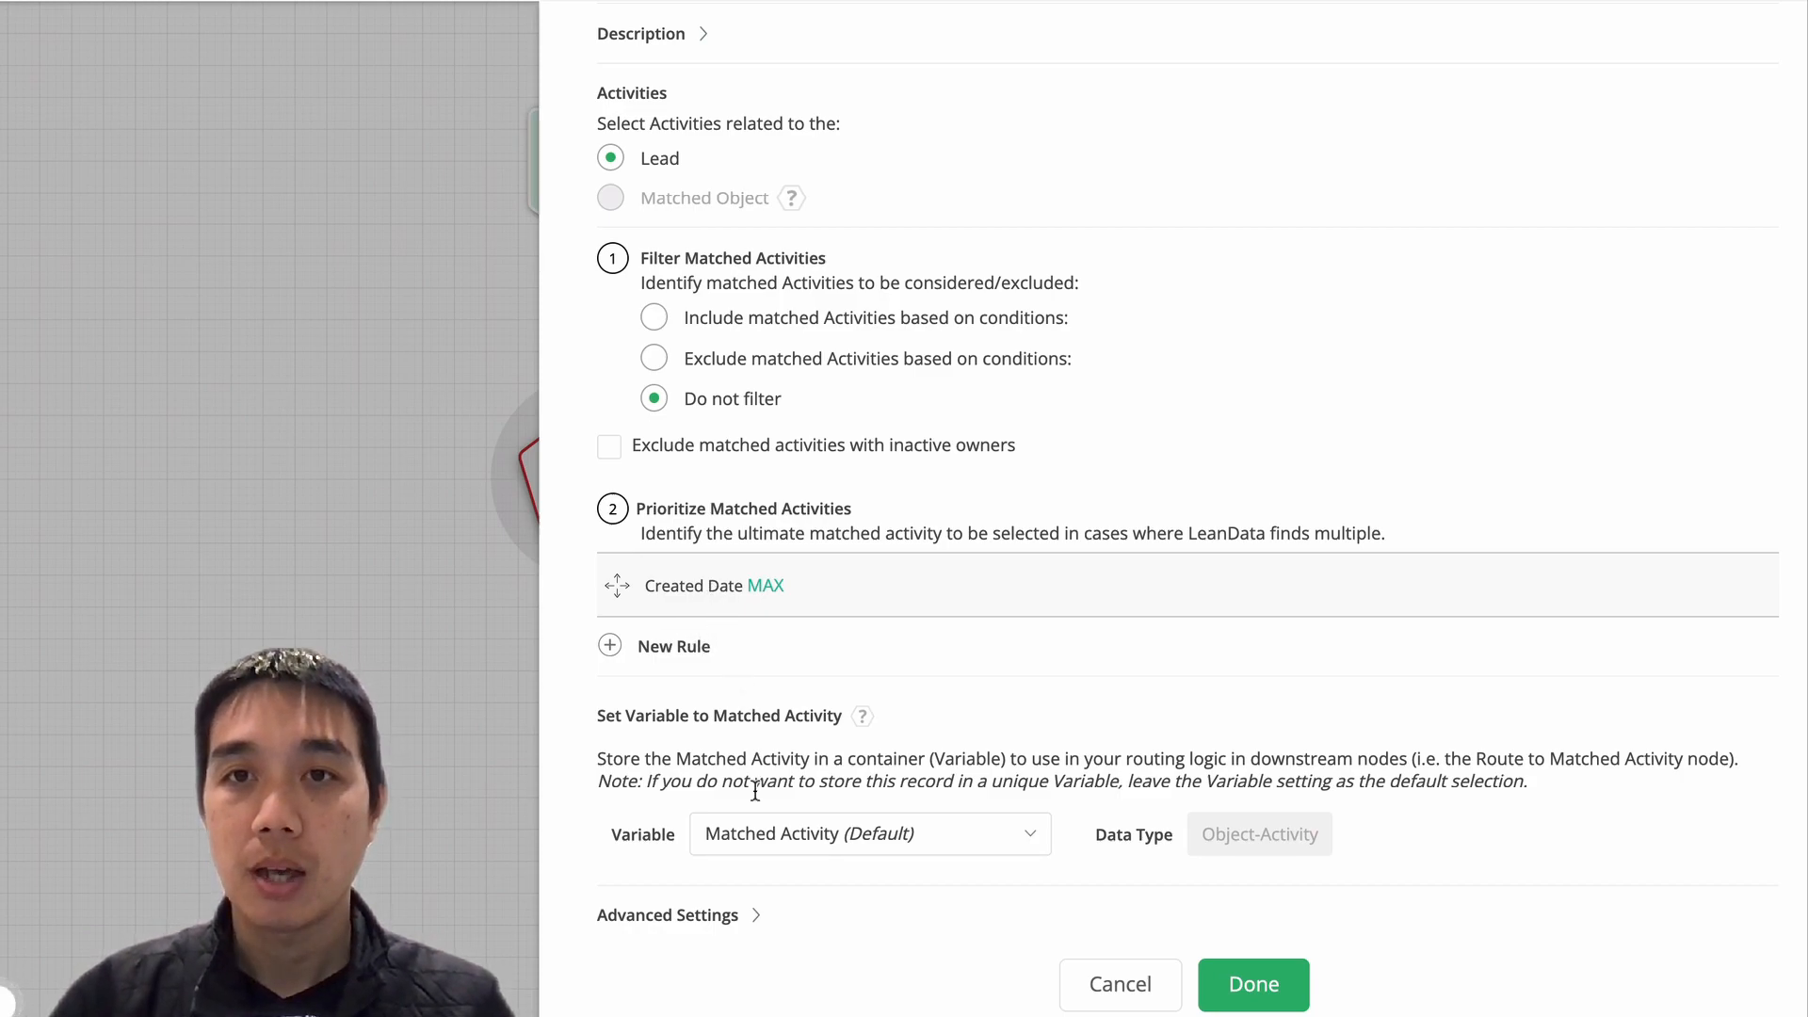
{"action": "left_click_drag", "start_coordinate": [641, 837], "coordinate": [1022, 825]}
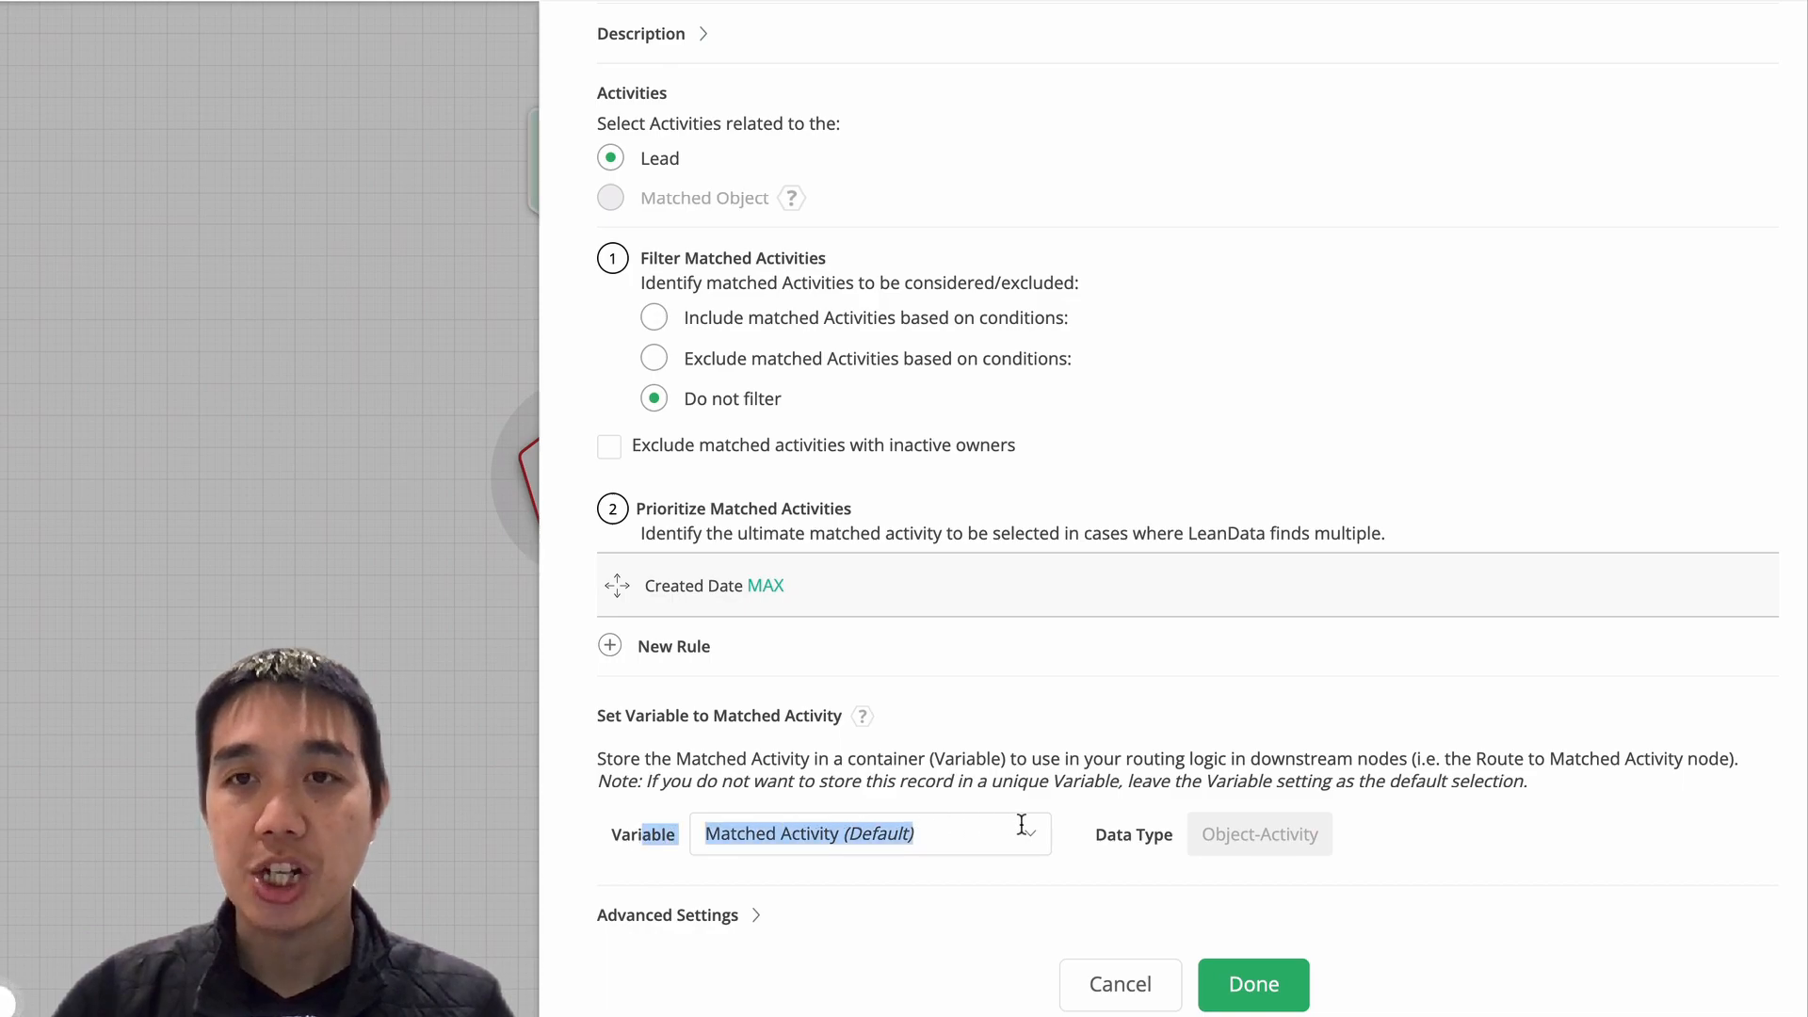
{"action": "left_click", "coordinate": [810, 806]}
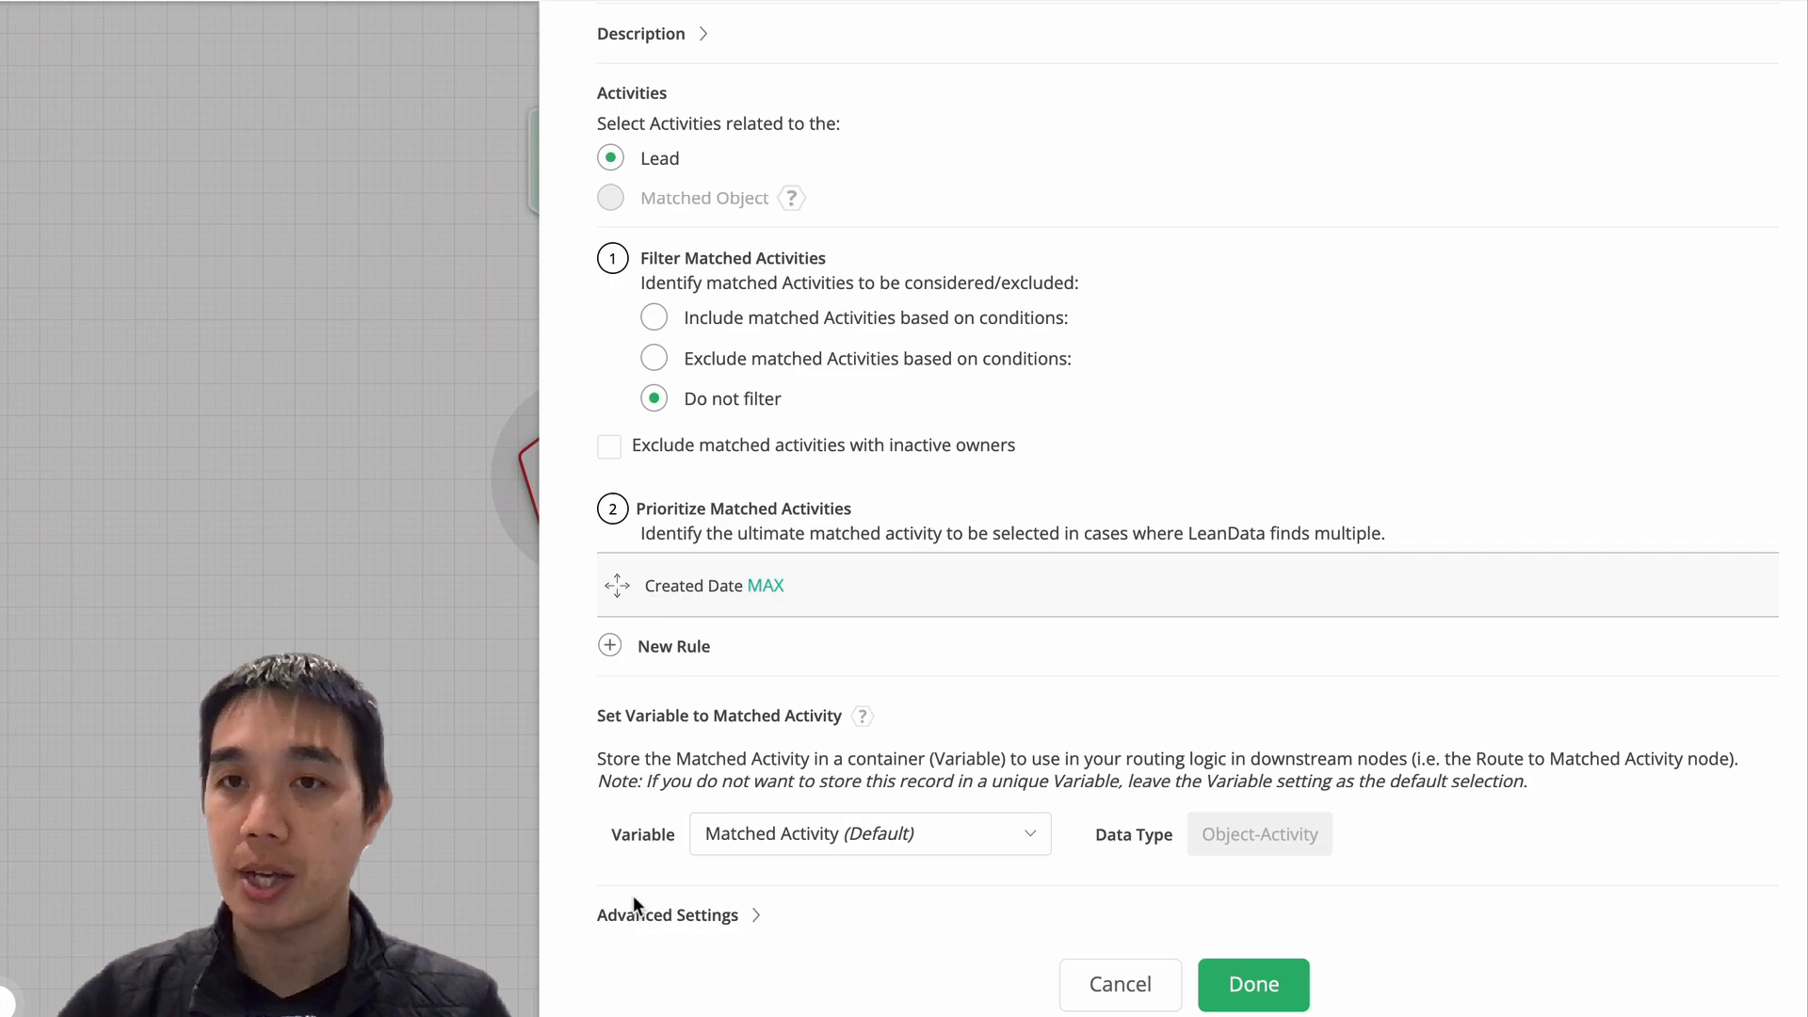
{"action": "left_click", "coordinate": [1292, 982]}
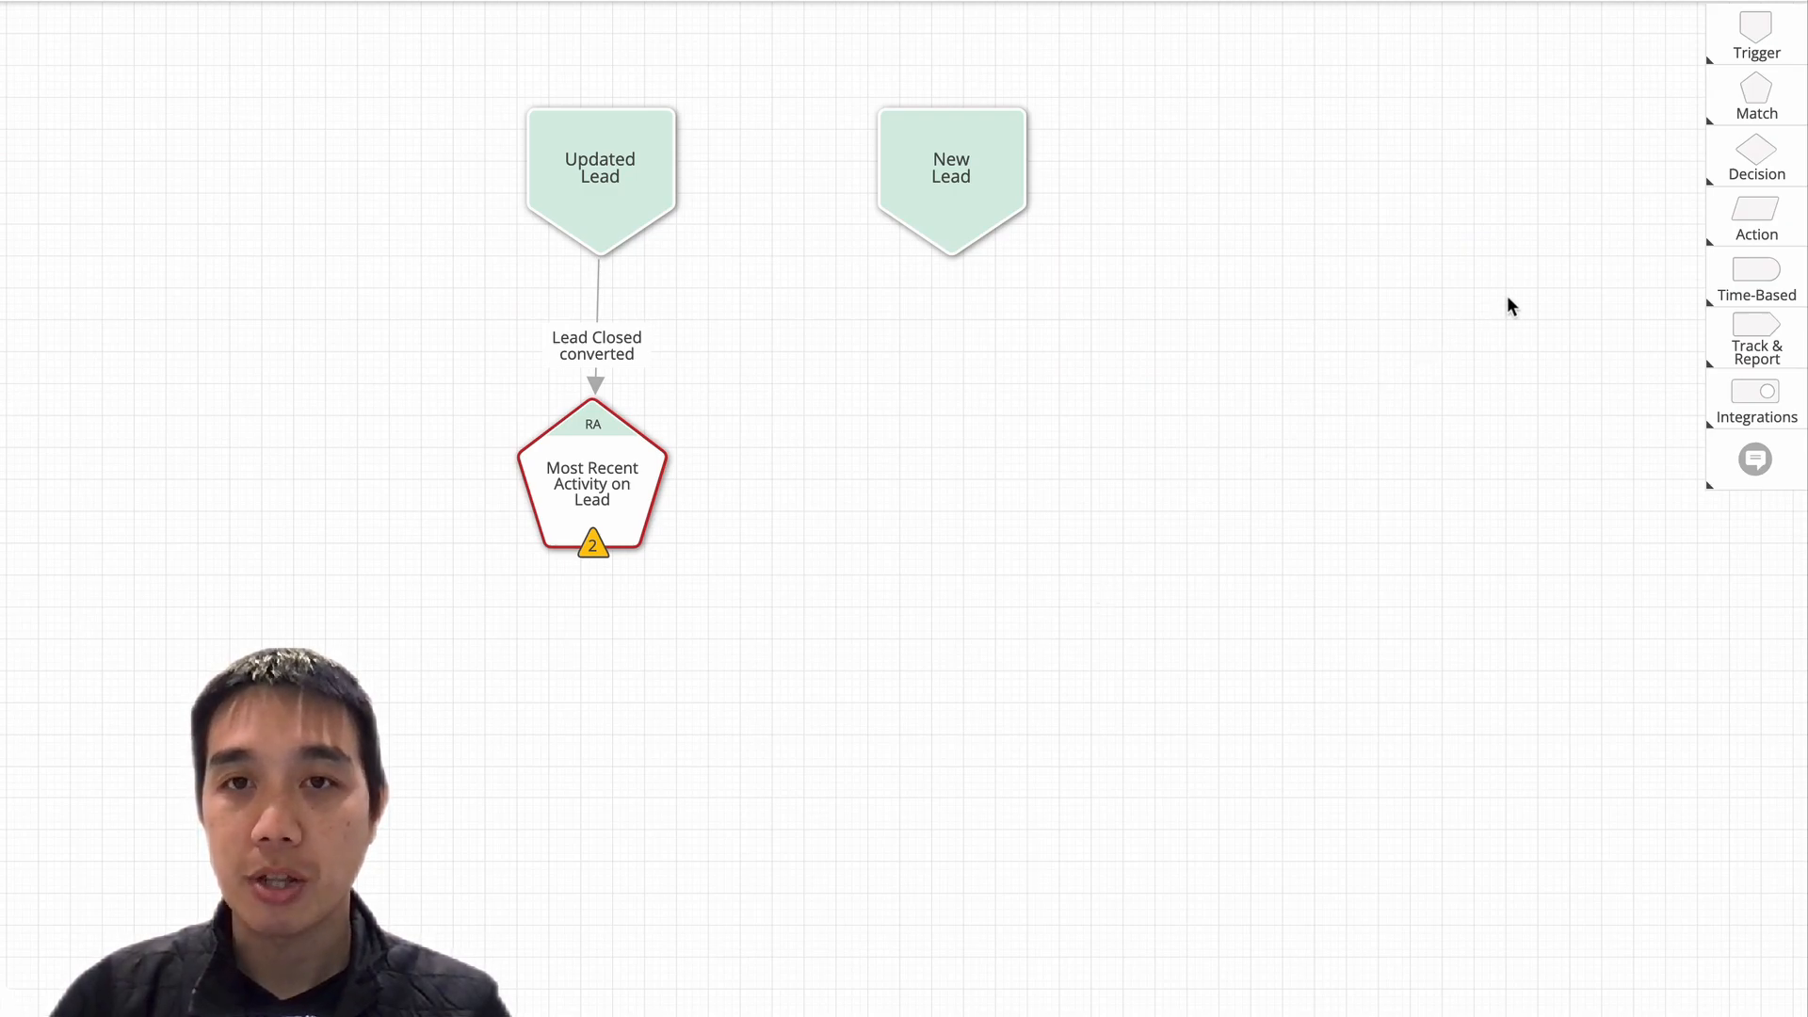
Step: Add an Assign Record action node below the match node and connect the match node's Match outcome to it
{"action": "mouse_move", "coordinate": [1754, 217]}
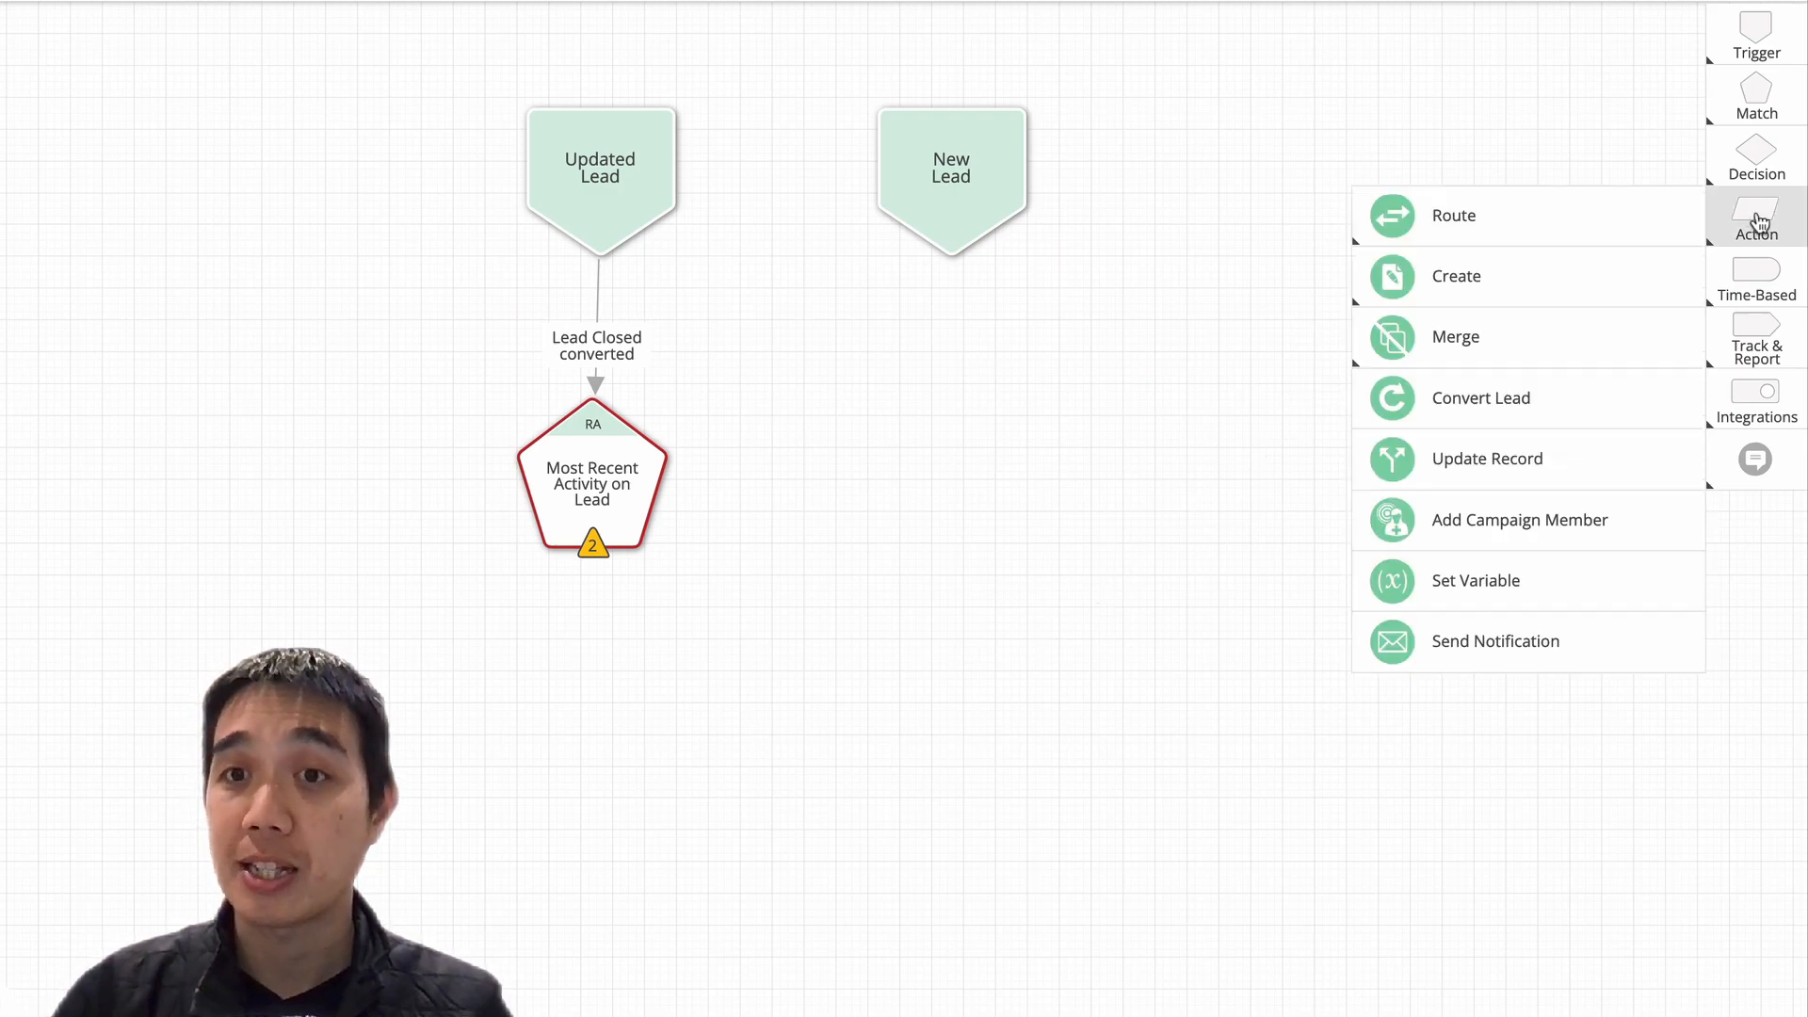
{"action": "mouse_move", "coordinate": [1657, 222]}
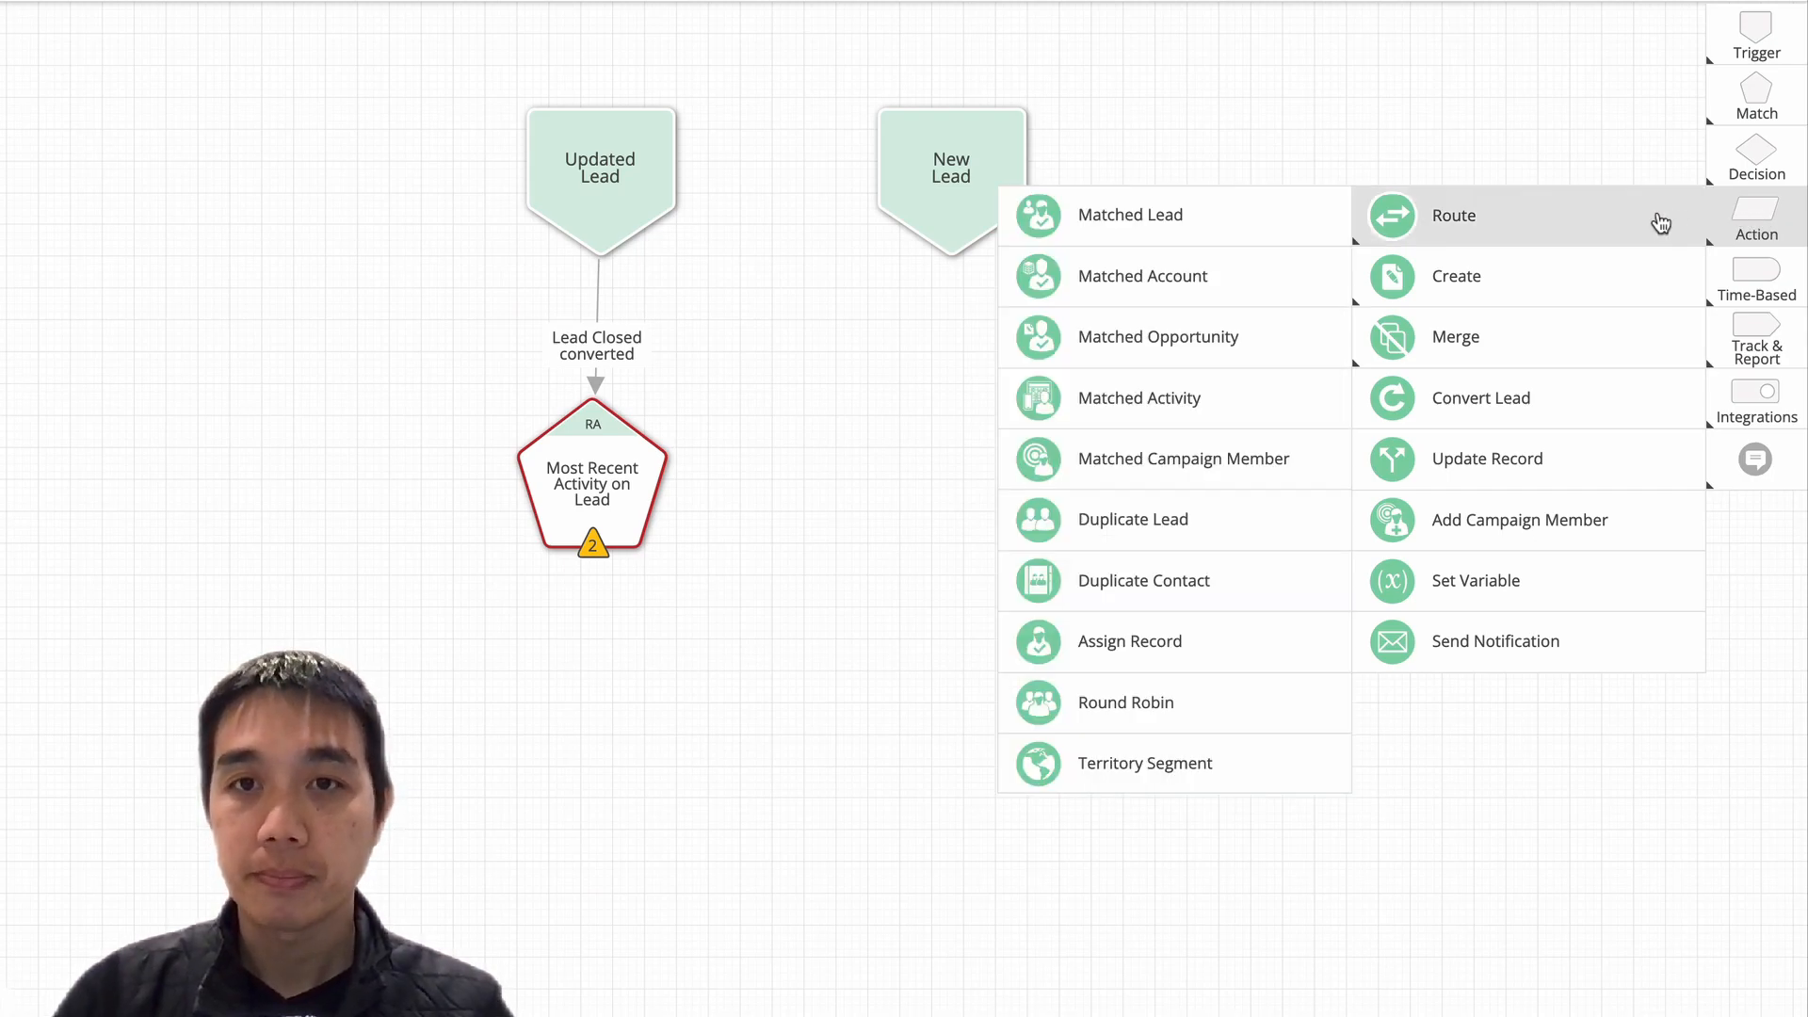
{"action": "left_click", "coordinate": [1188, 640]}
{"action": "left_click", "coordinate": [492, 721]}
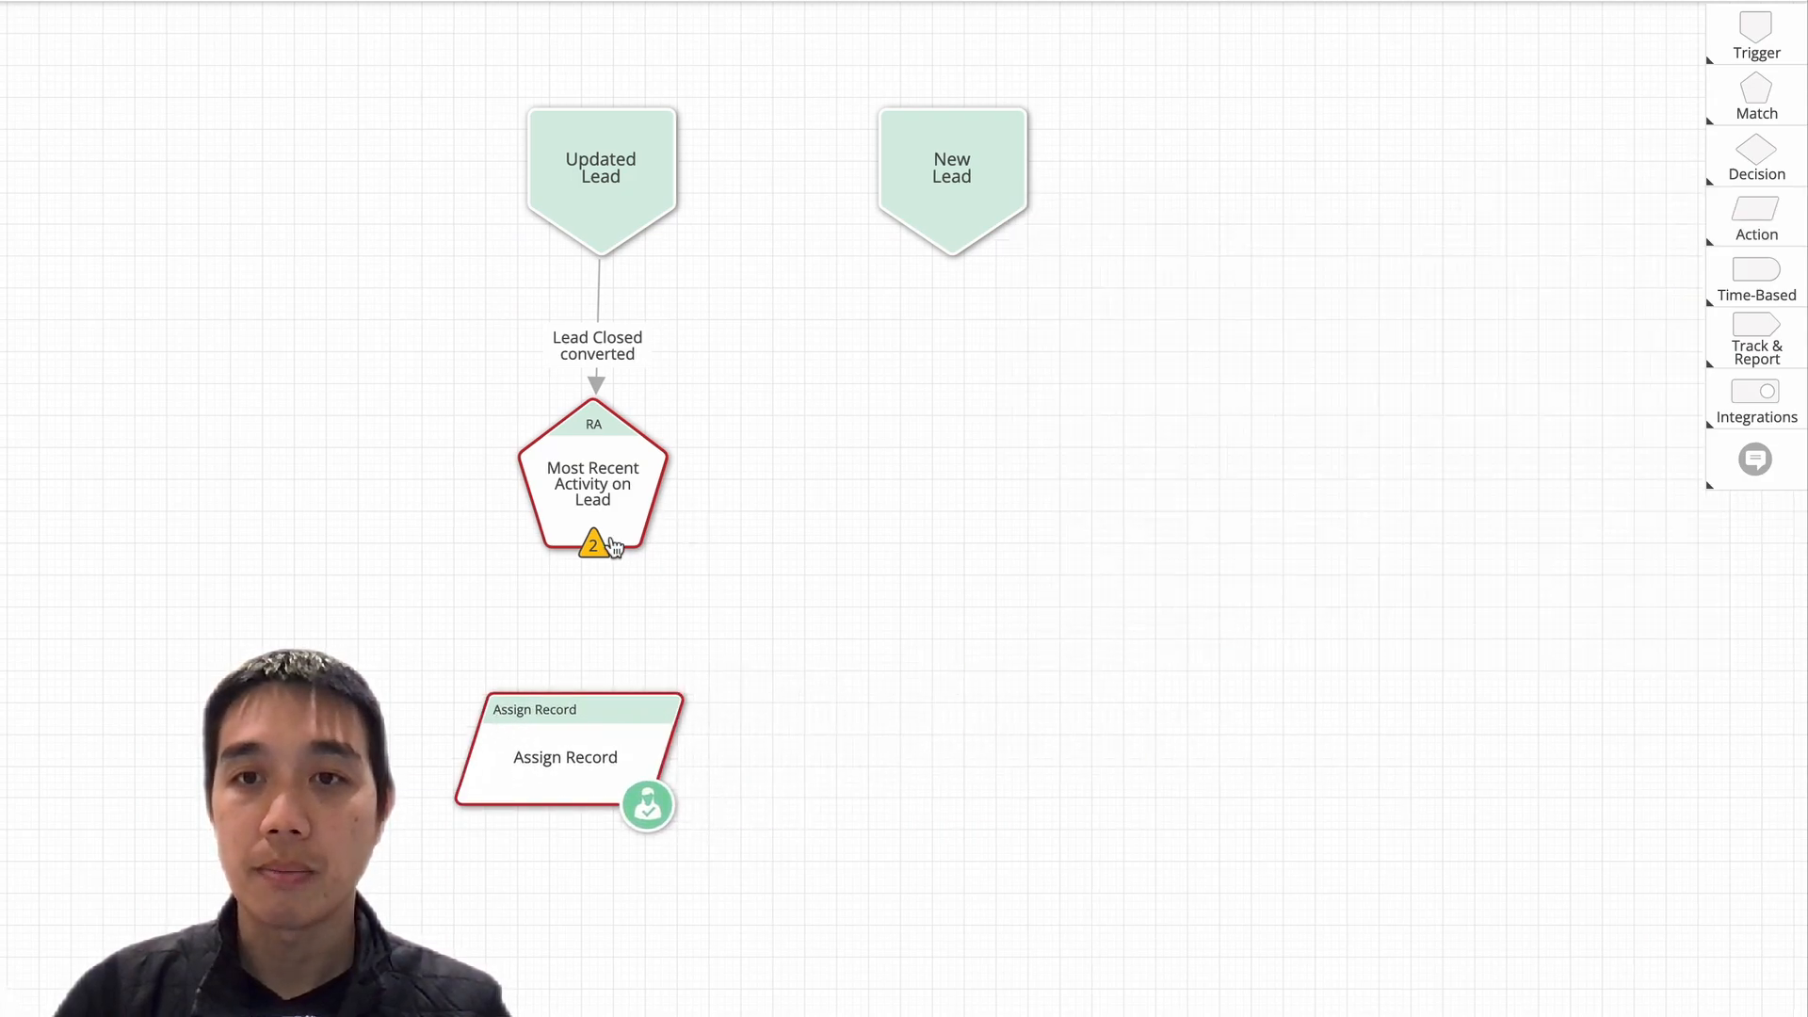
{"action": "left_click", "coordinate": [595, 553]}
{"action": "left_click", "coordinate": [626, 563]}
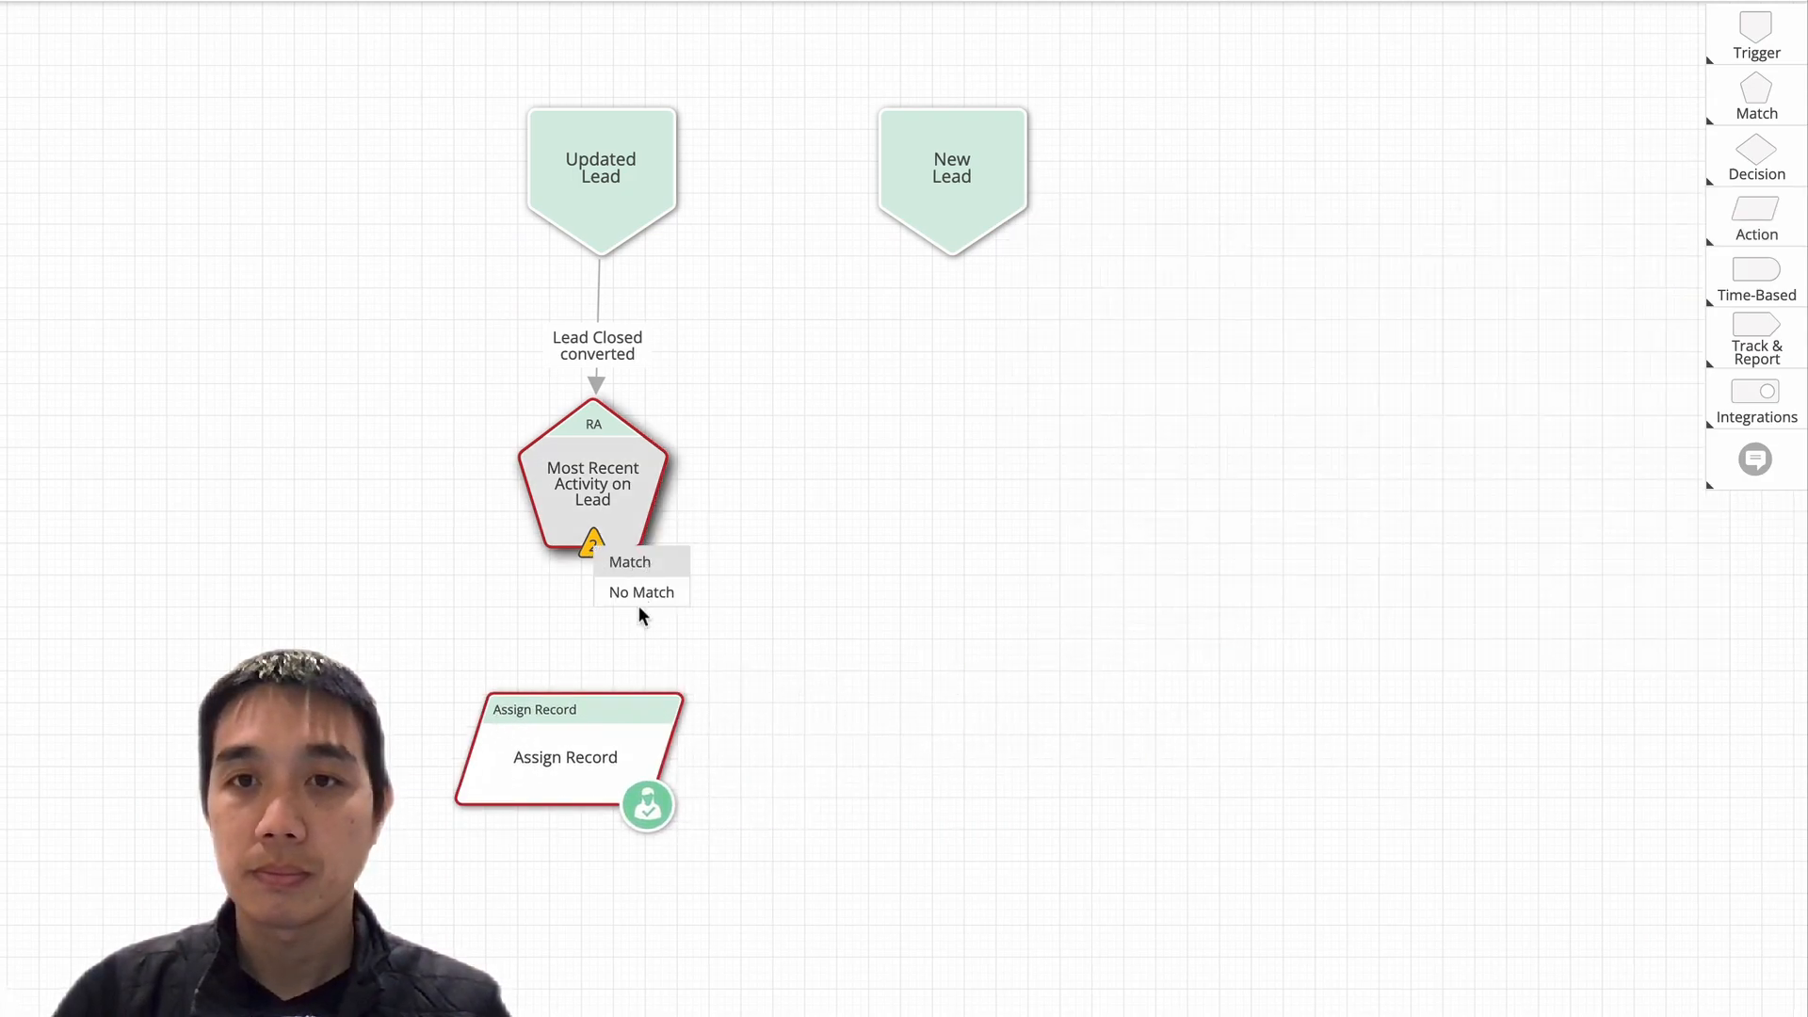
{"action": "left_click", "coordinate": [603, 748]}
{"action": "left_click_drag", "start_coordinate": [584, 775], "coordinate": [616, 777]}
Step: Rename the Assign Record node as "Assign Task to" followed by the assignee's first name
{"action": "double_click", "coordinate": [616, 777]}
{"action": "left_click", "coordinate": [742, 189]}
{"action": "key", "text": "BackSpace"}
{"action": "key", "text": "BackSpace"}
{"action": "key", "text": "BackSpace"}
{"action": "key", "text": "BackSpace"}
{"action": "key", "text": "BackSpace"}
{"action": "key", "text": "BackSpace"}
{"action": "key", "text": "BackSpace"}
{"action": "type", "text": "T"}
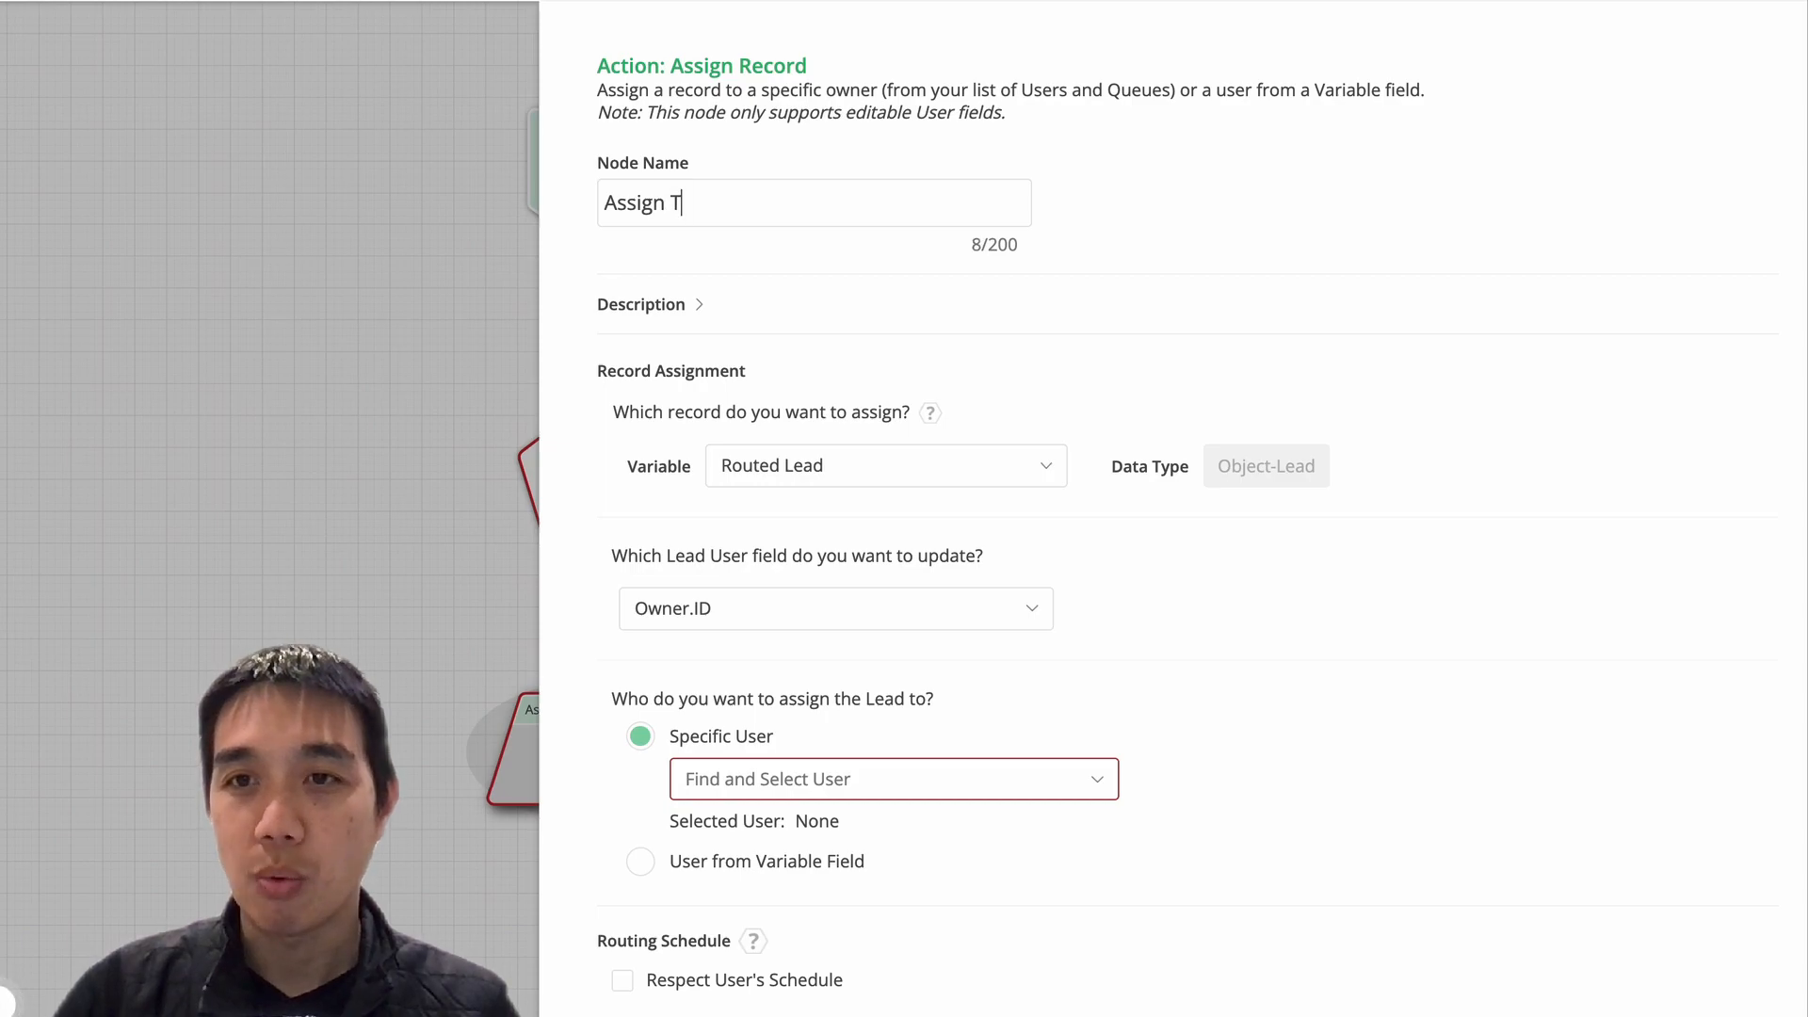
{"action": "type", "text": "ask to Jennifer"}
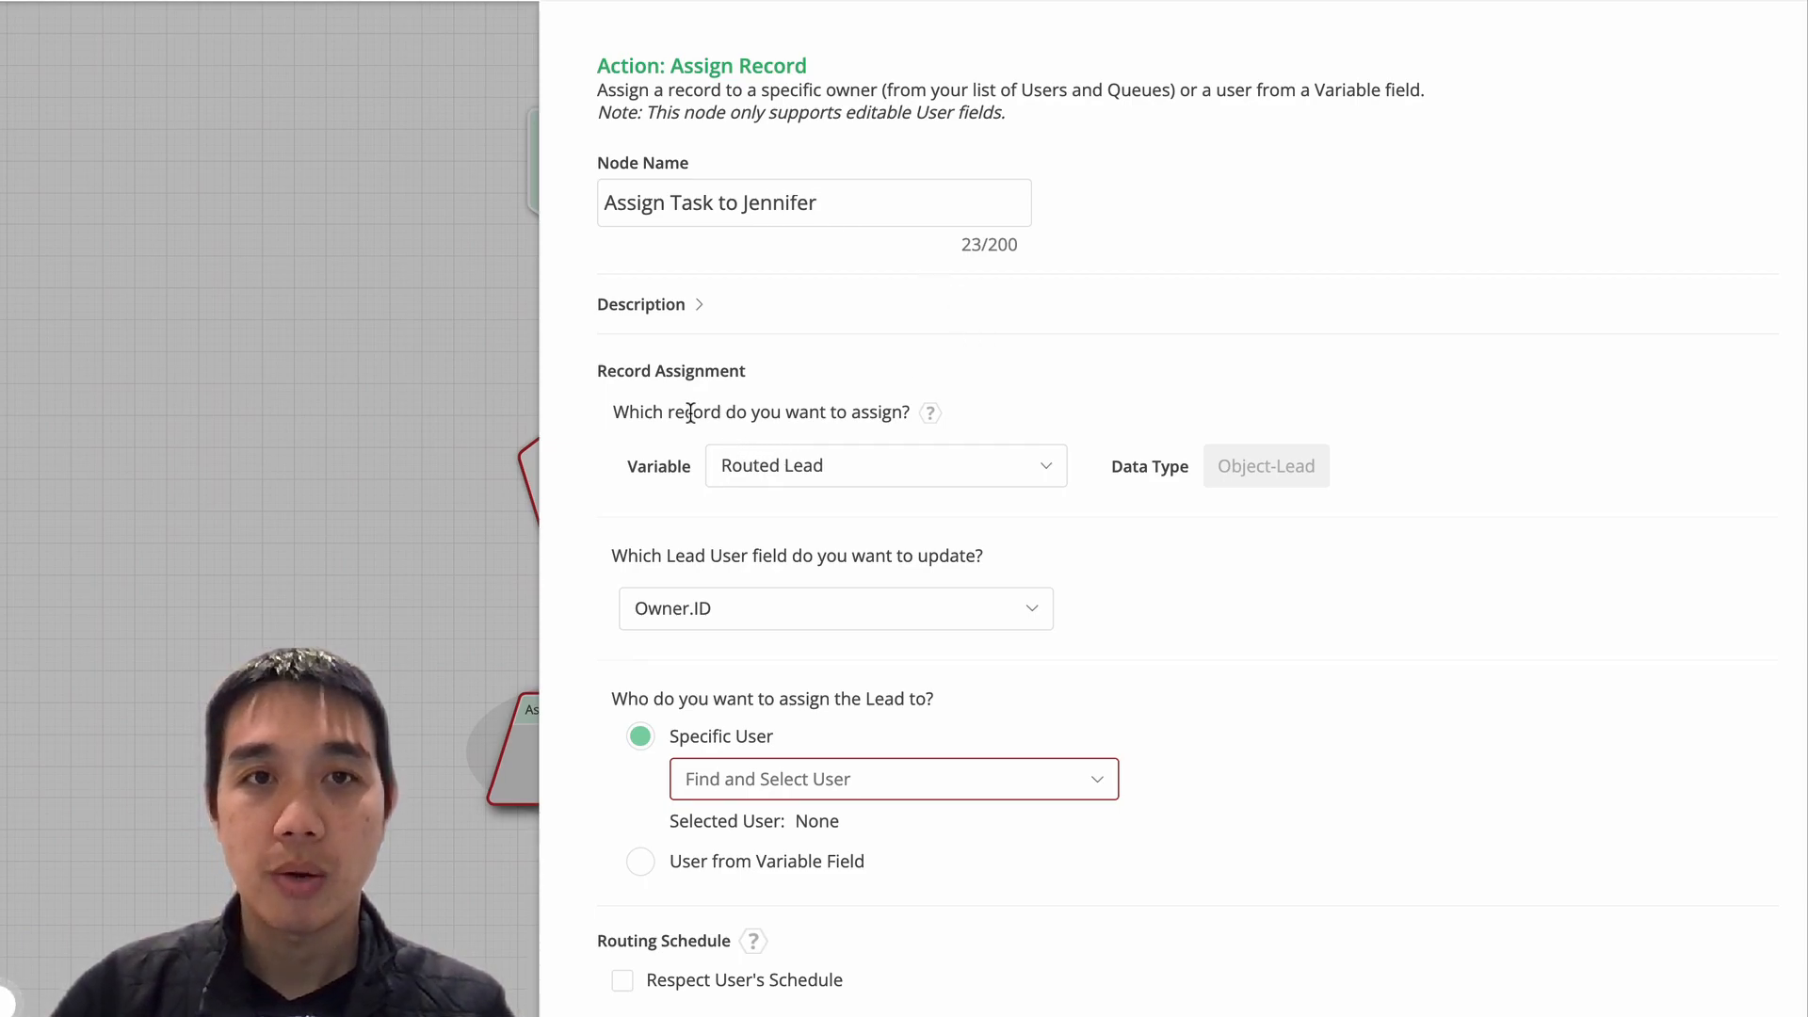
Step: Set the record to assign to the Matched Activity variable, accepting the reset of the node's settings
{"action": "left_click", "coordinate": [780, 464]}
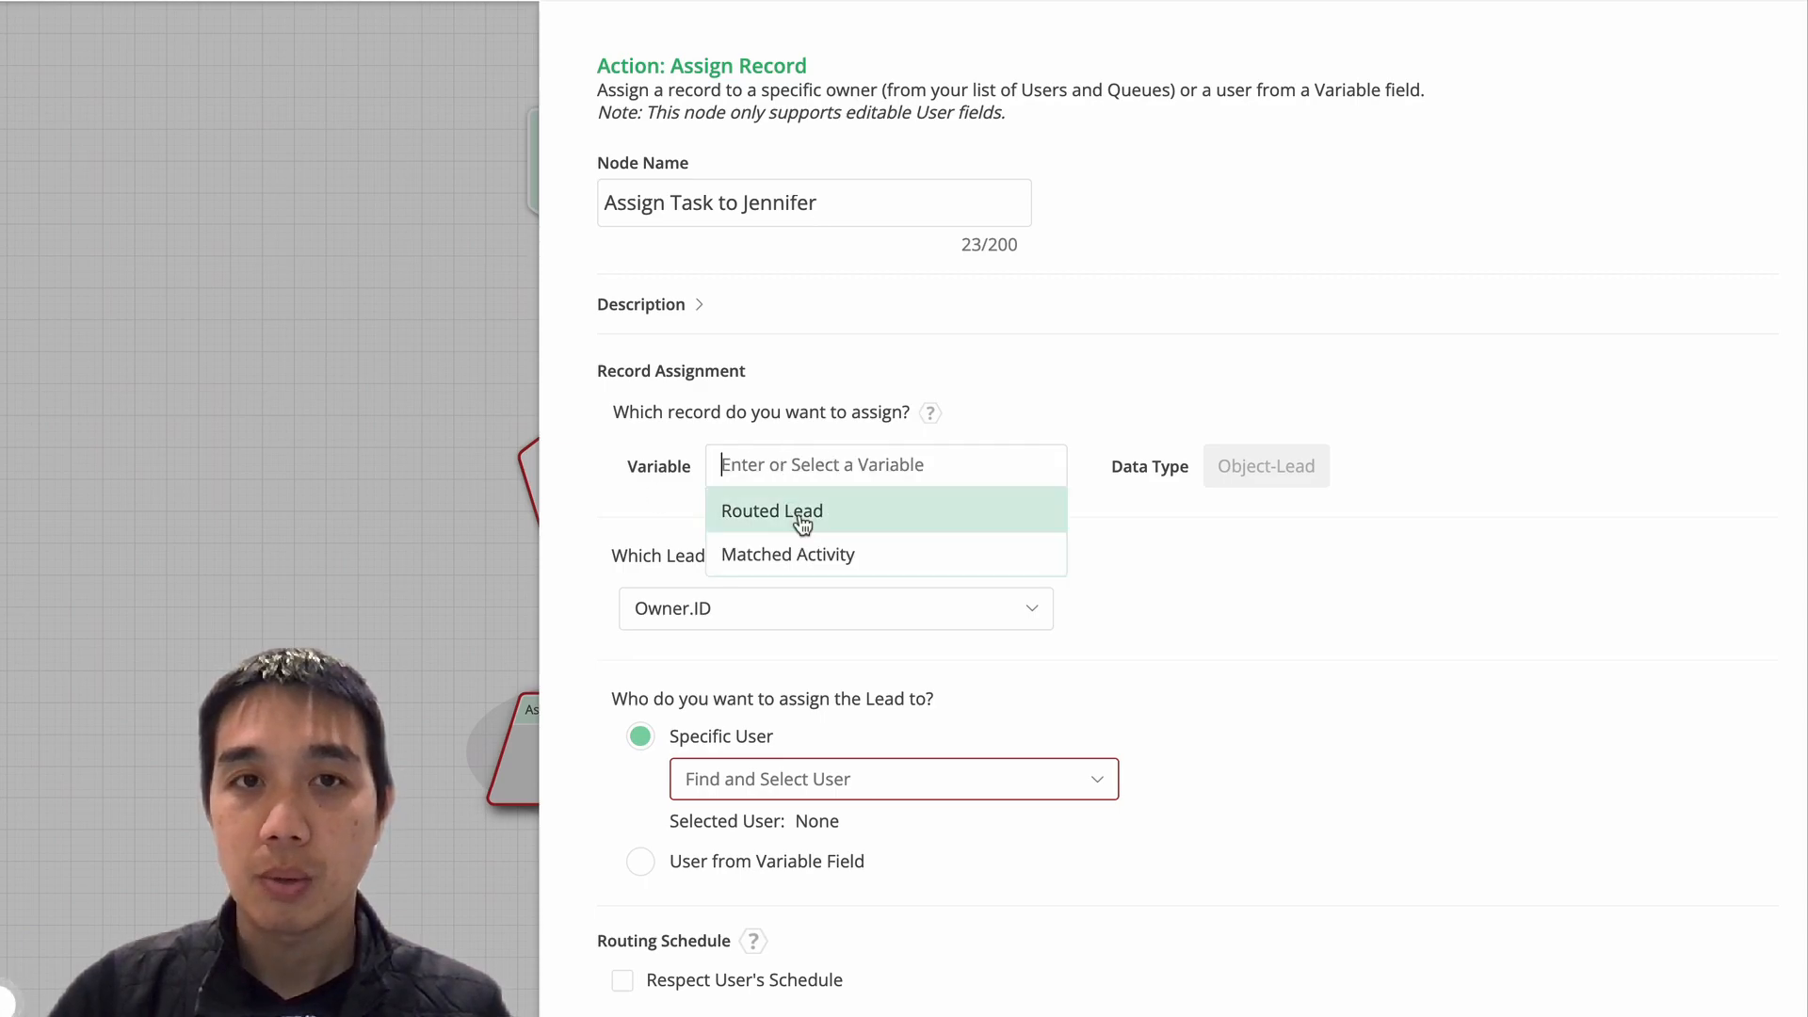
{"action": "left_click", "coordinate": [812, 554]}
{"action": "left_click", "coordinate": [913, 510]}
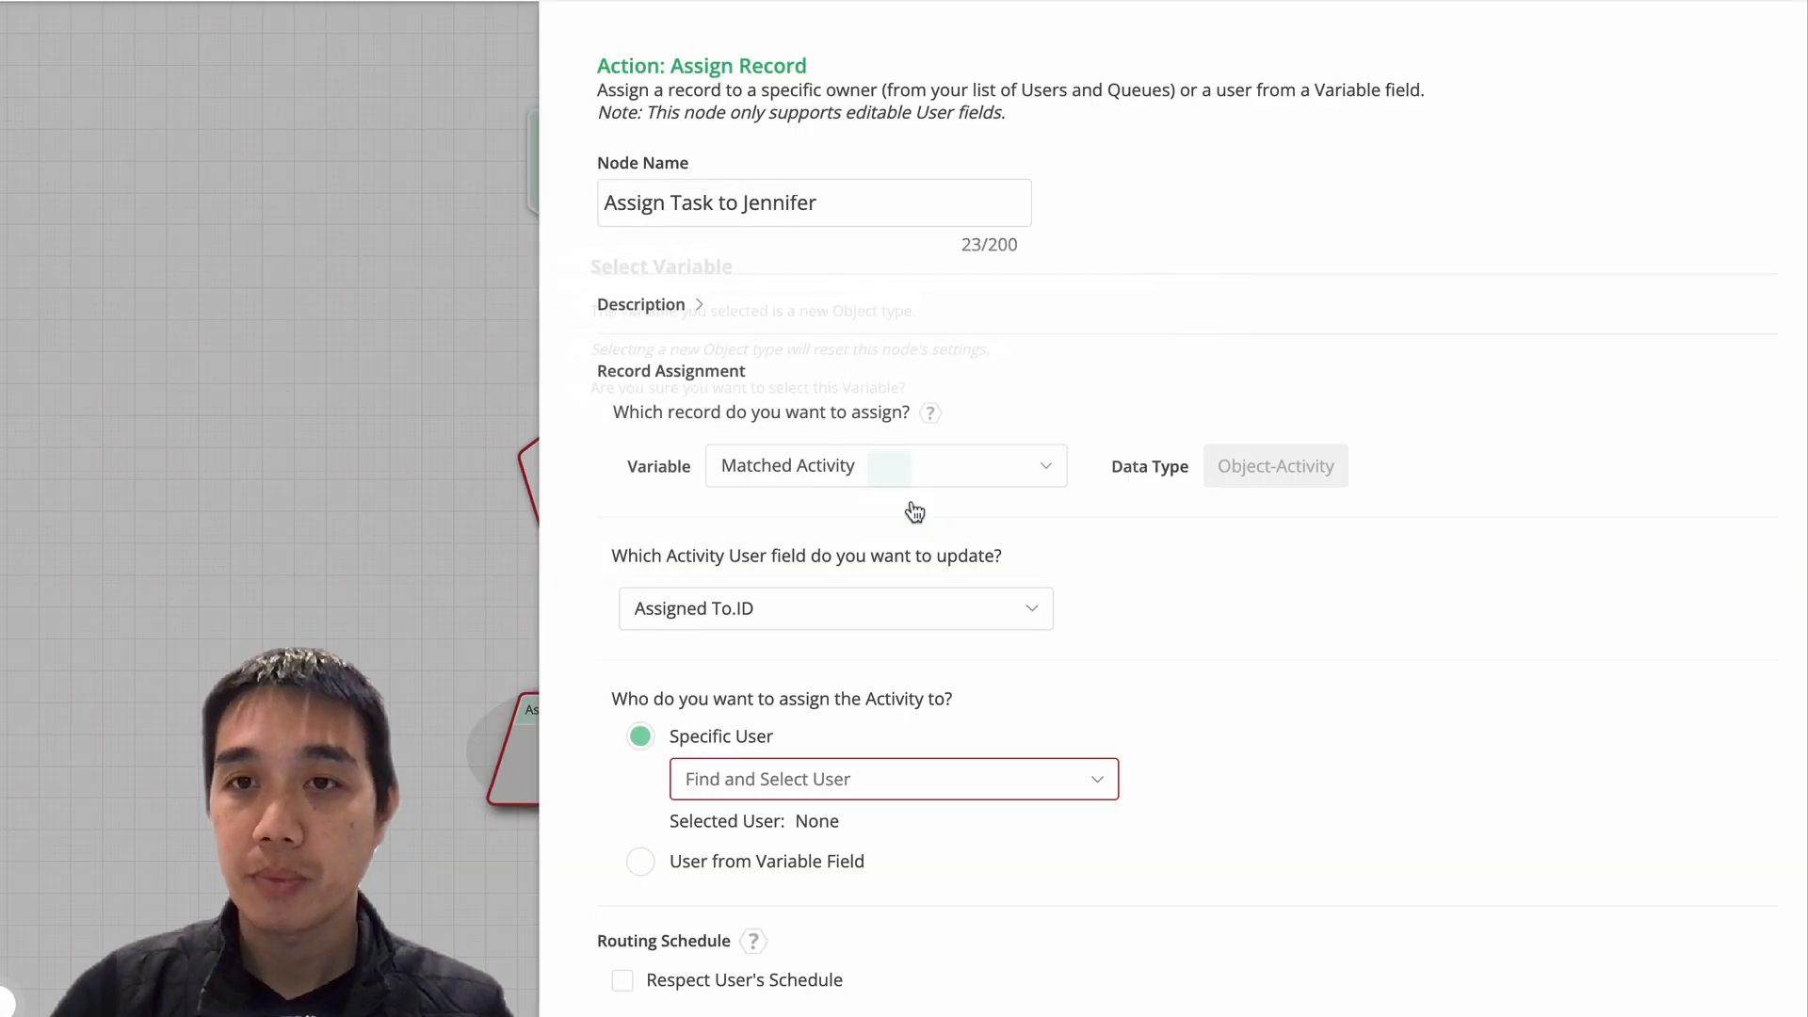
Step: Choose the intended assignee by name as the specific user who receives the activity
{"action": "scroll", "coordinate": [789, 482], "scroll_direction": "down", "scroll_amount": 1}
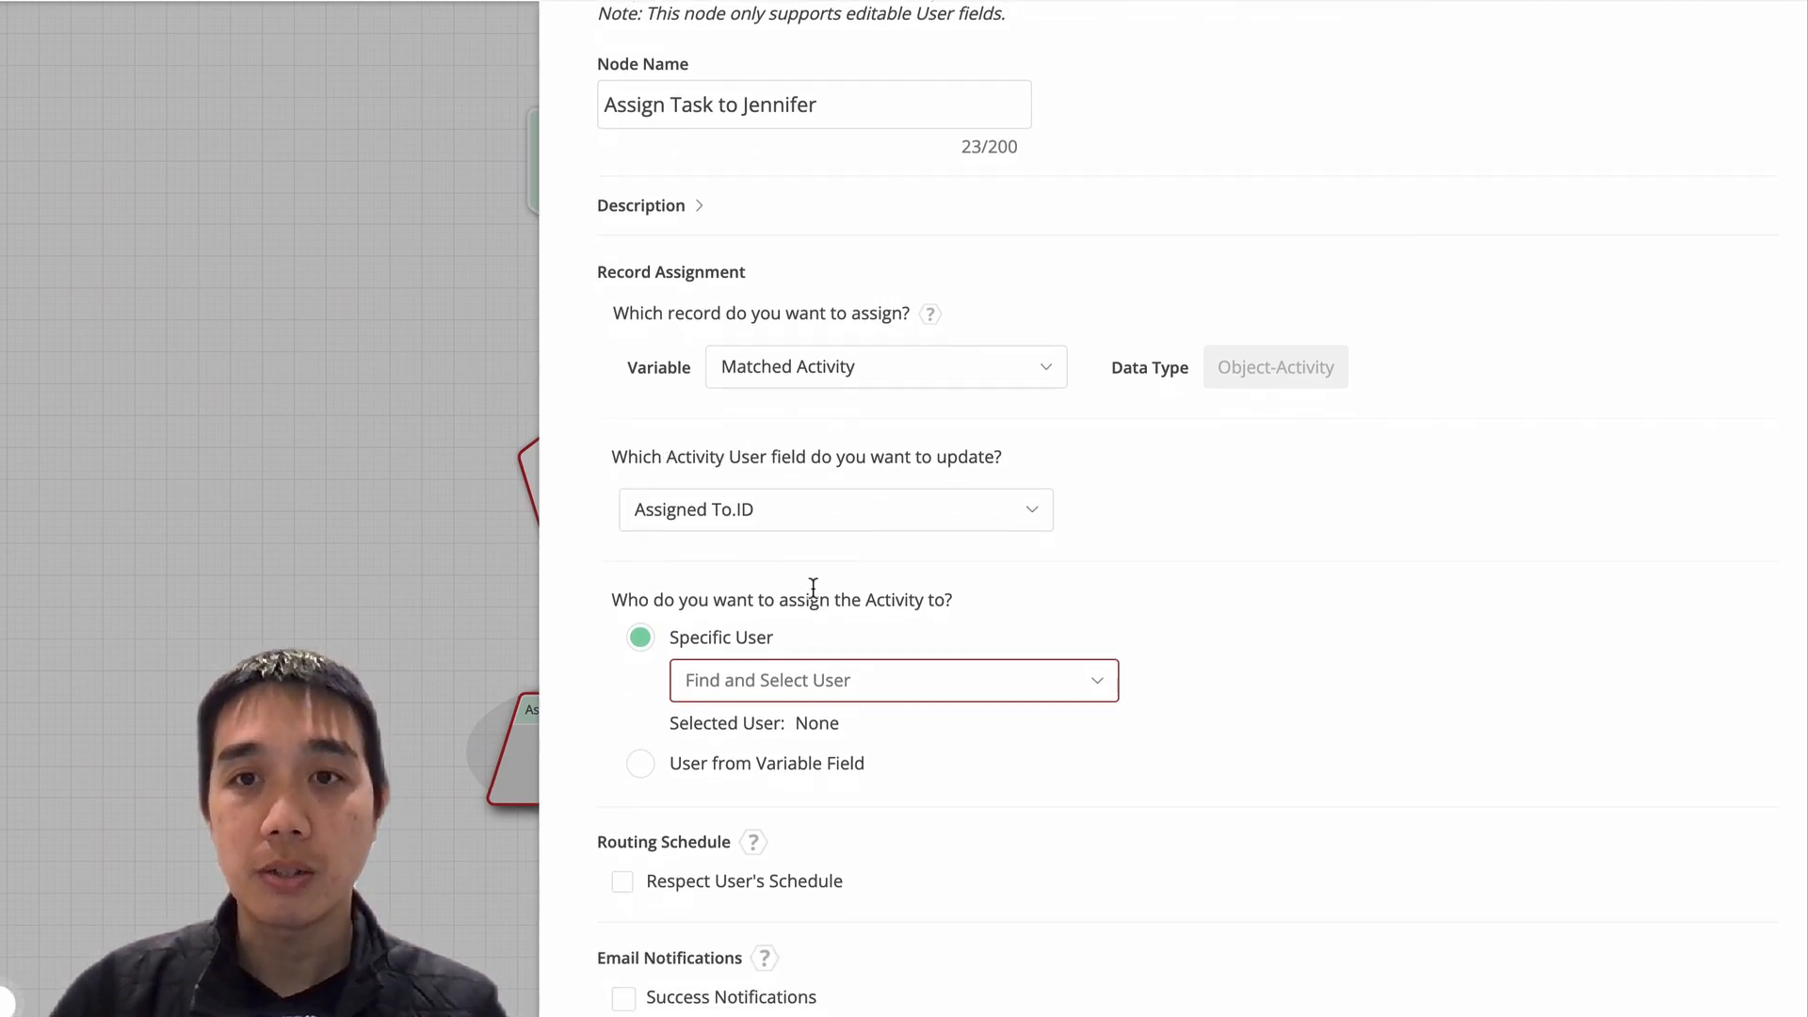
{"action": "scroll", "coordinate": [1062, 586], "scroll_direction": "down", "scroll_amount": 1}
{"action": "left_click", "coordinate": [839, 563]}
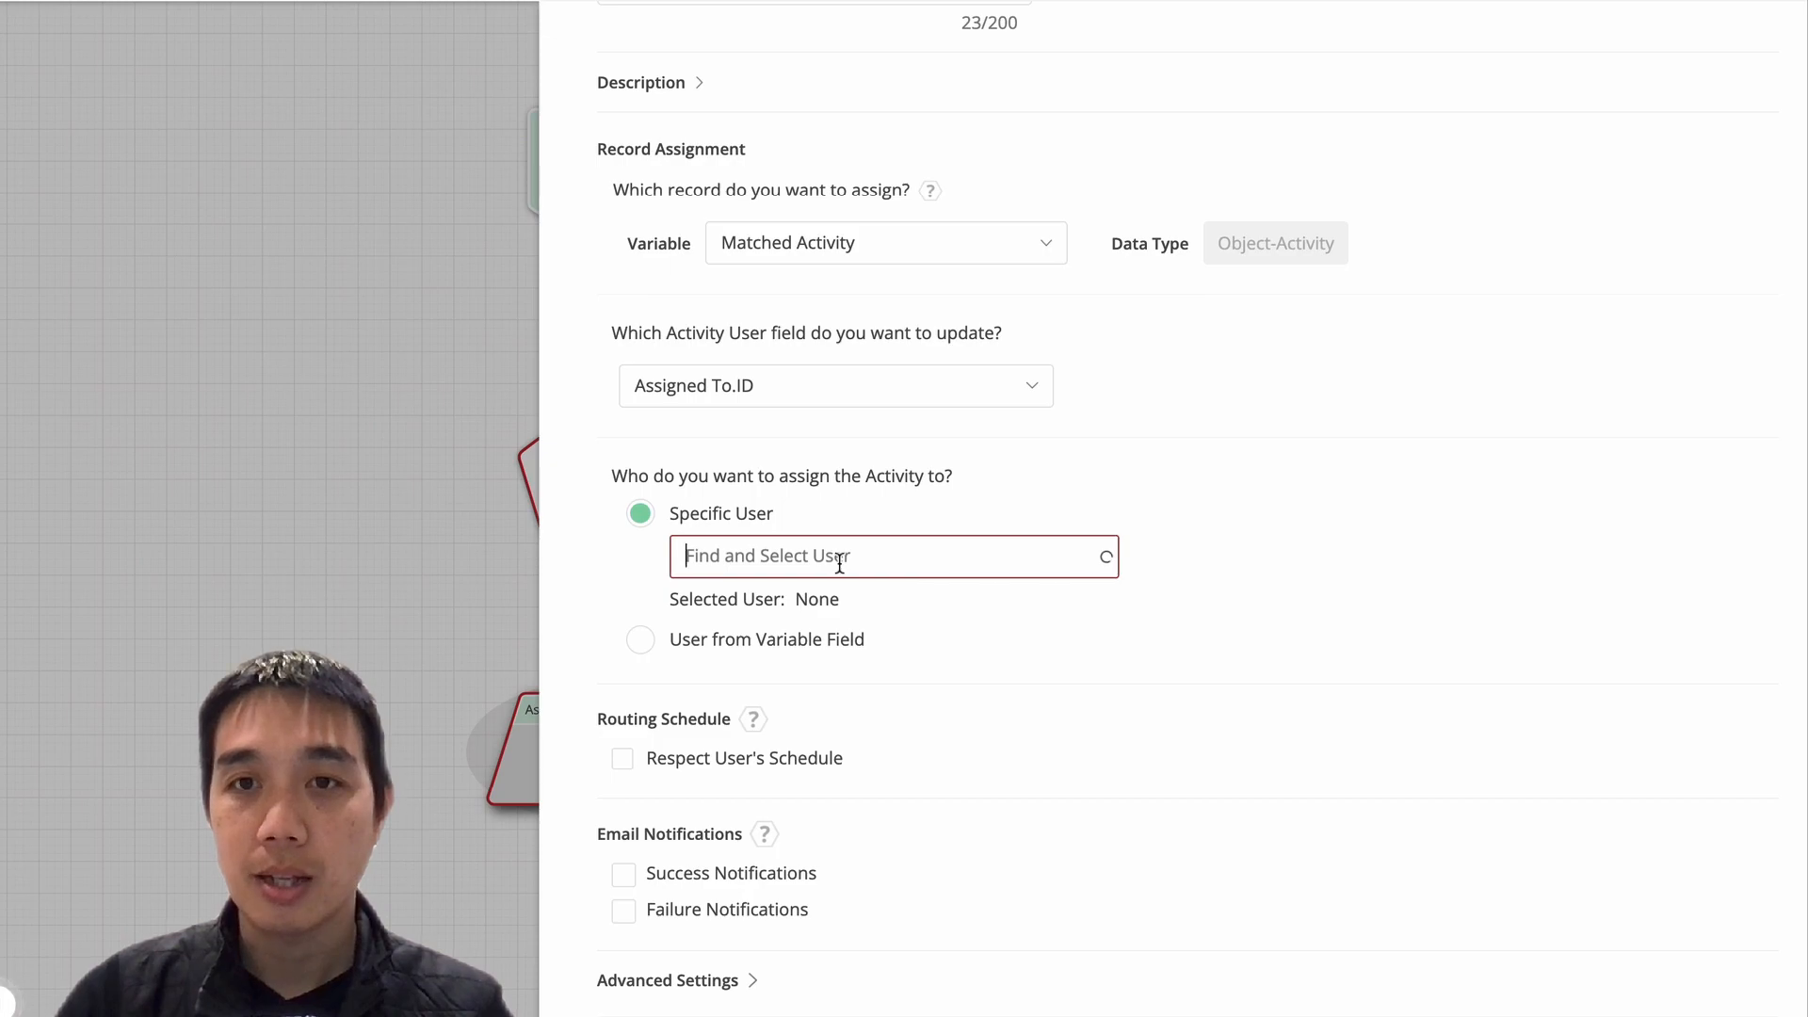
{"action": "type", "text": "Jenn"}
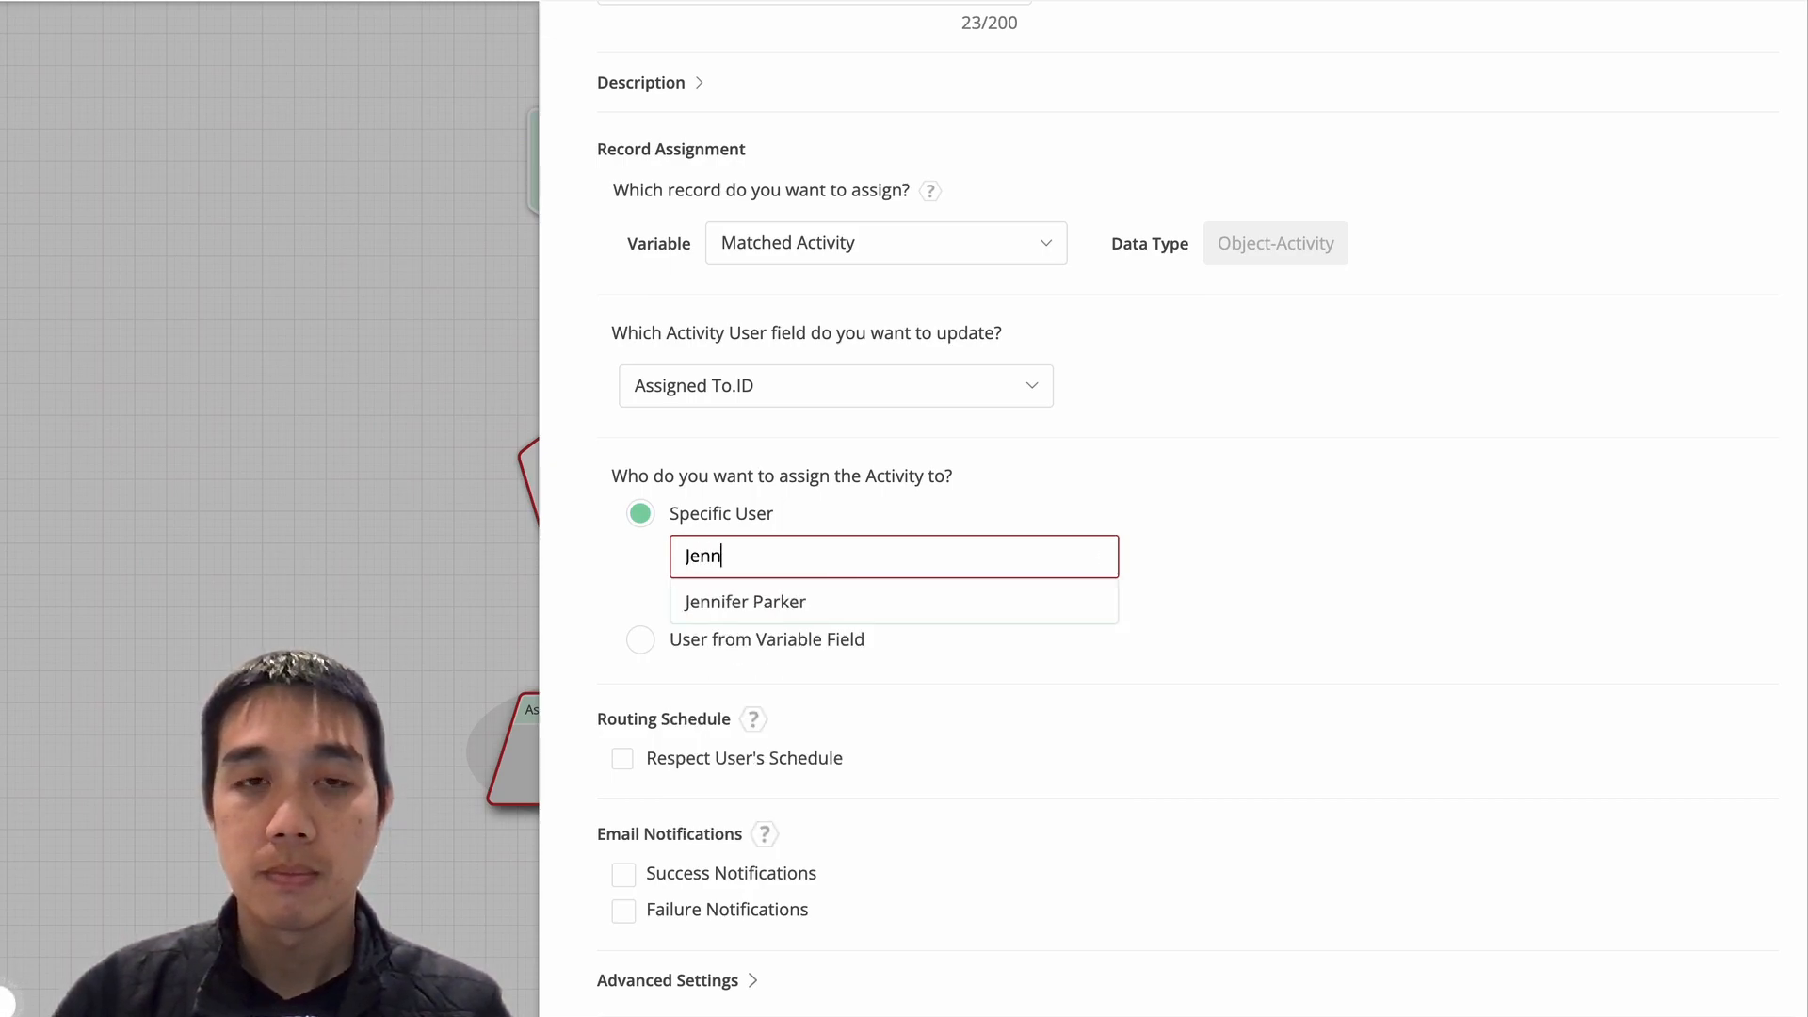
{"action": "left_click", "coordinate": [828, 605]}
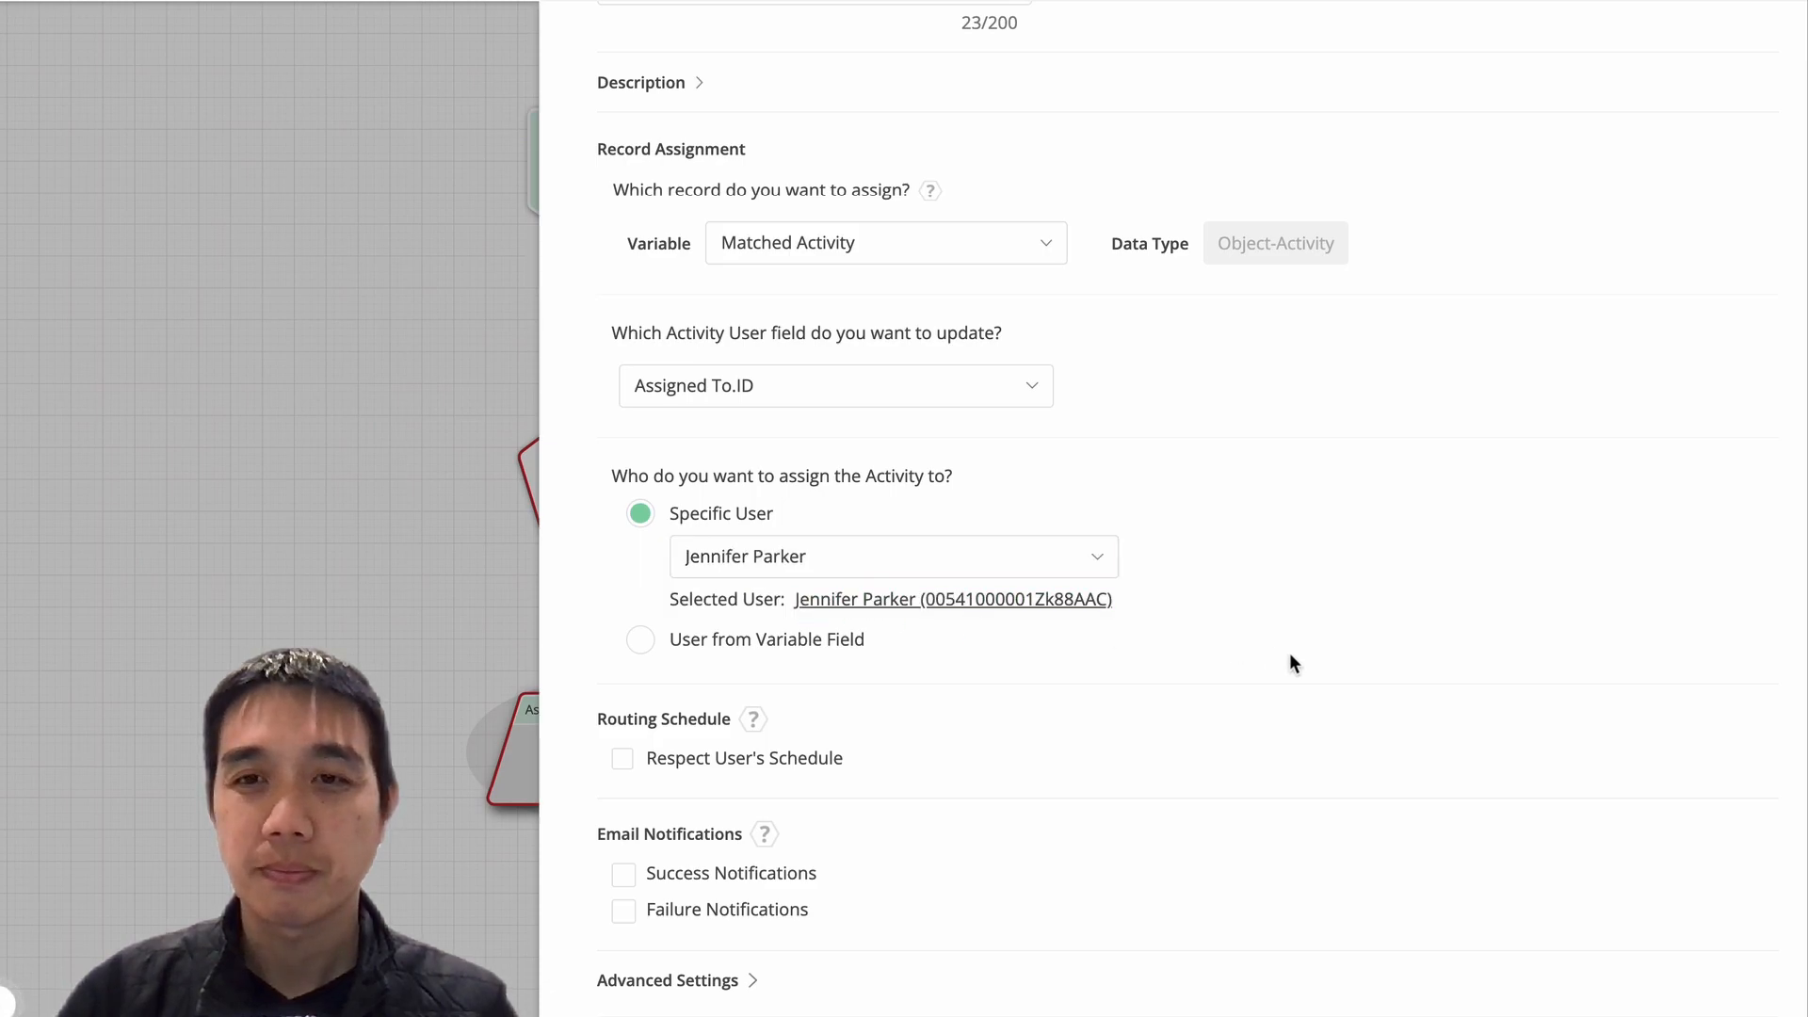
Step: Set the Next Node target to None in the Assign Record node's advanced settings and save the node
{"action": "scroll", "coordinate": [1290, 654], "scroll_direction": "down", "scroll_amount": 1}
{"action": "left_click", "coordinate": [735, 906]}
{"action": "scroll", "coordinate": [1195, 798], "scroll_direction": "down", "scroll_amount": 5}
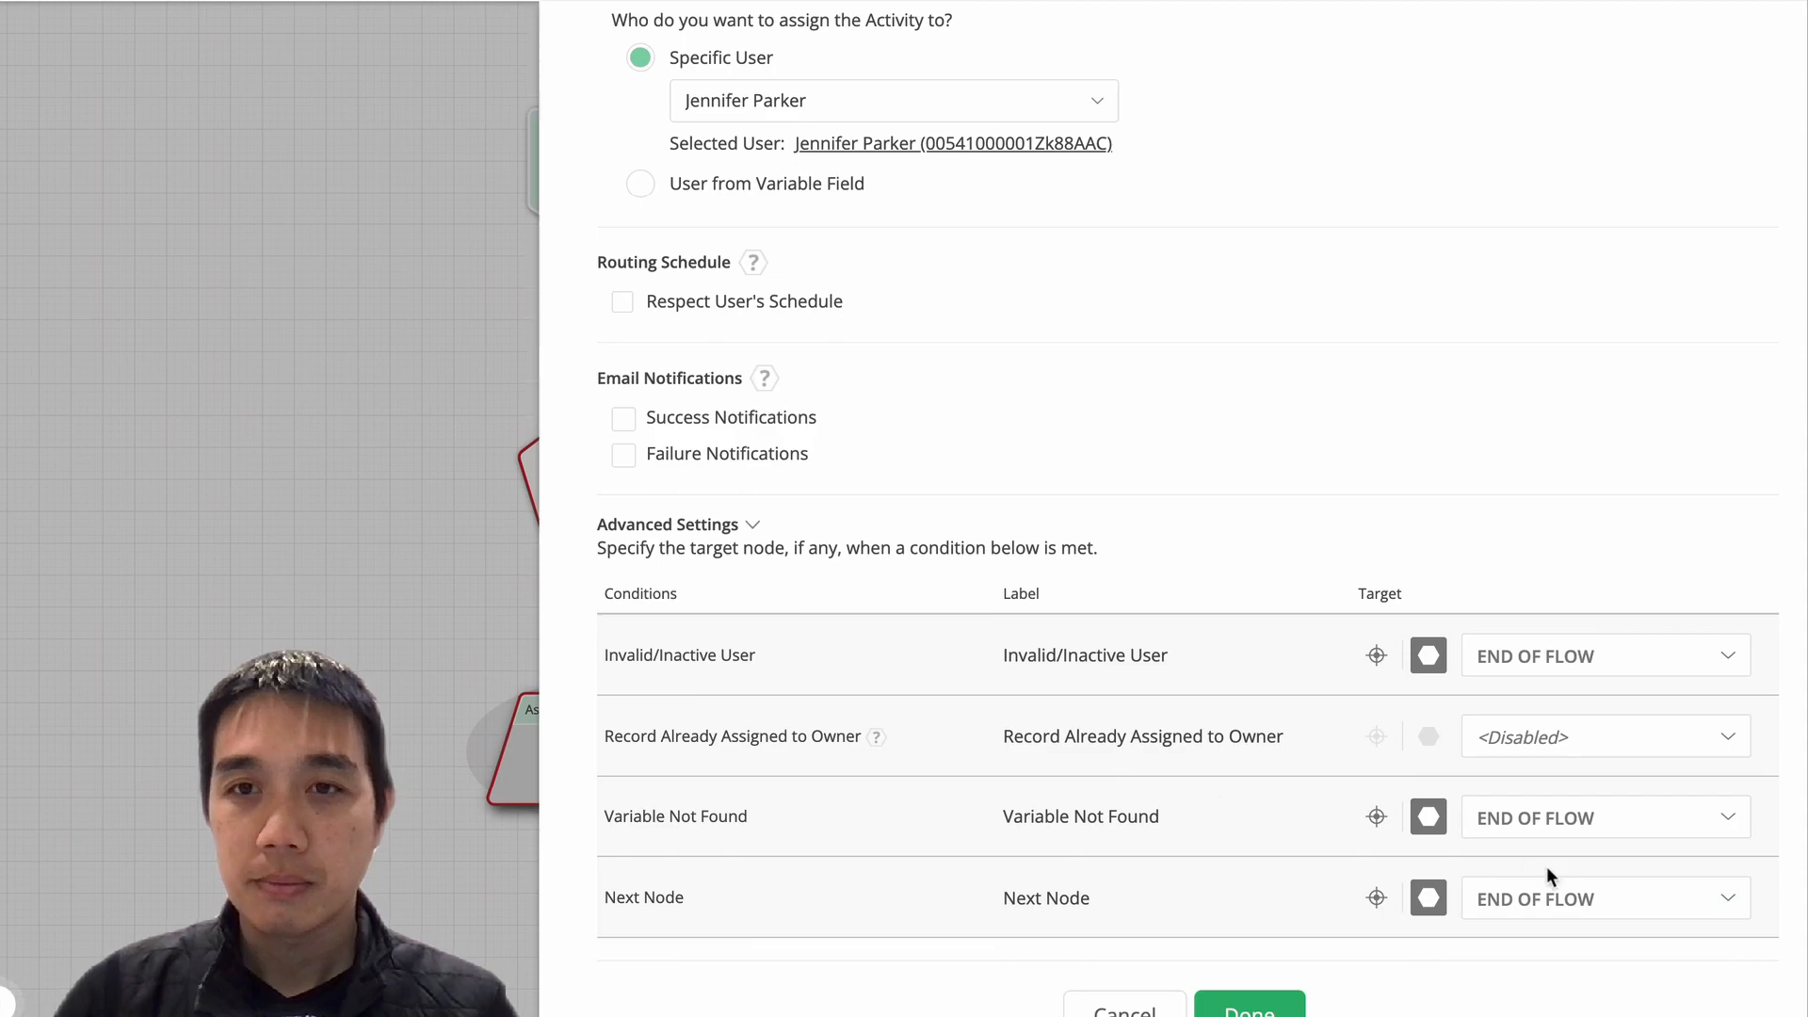
{"action": "left_click", "coordinate": [1549, 896]}
{"action": "left_click", "coordinate": [1547, 942]}
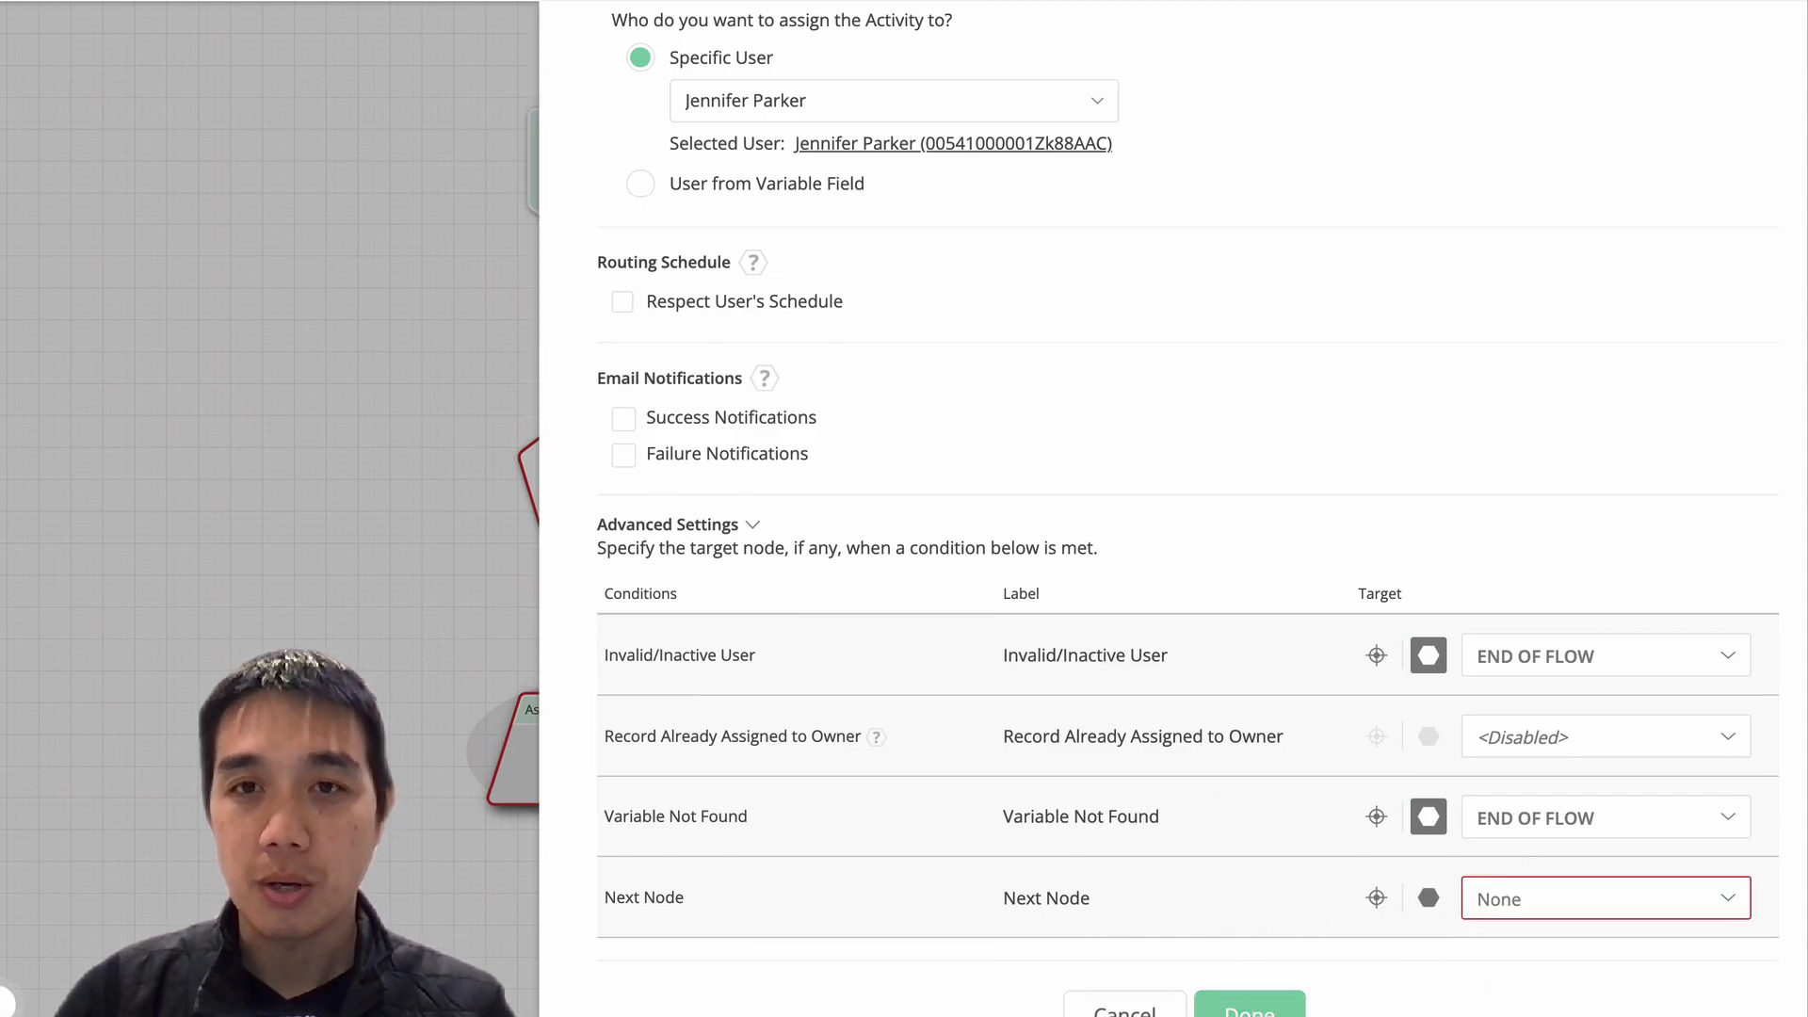
{"action": "left_click", "coordinate": [1249, 1008]}
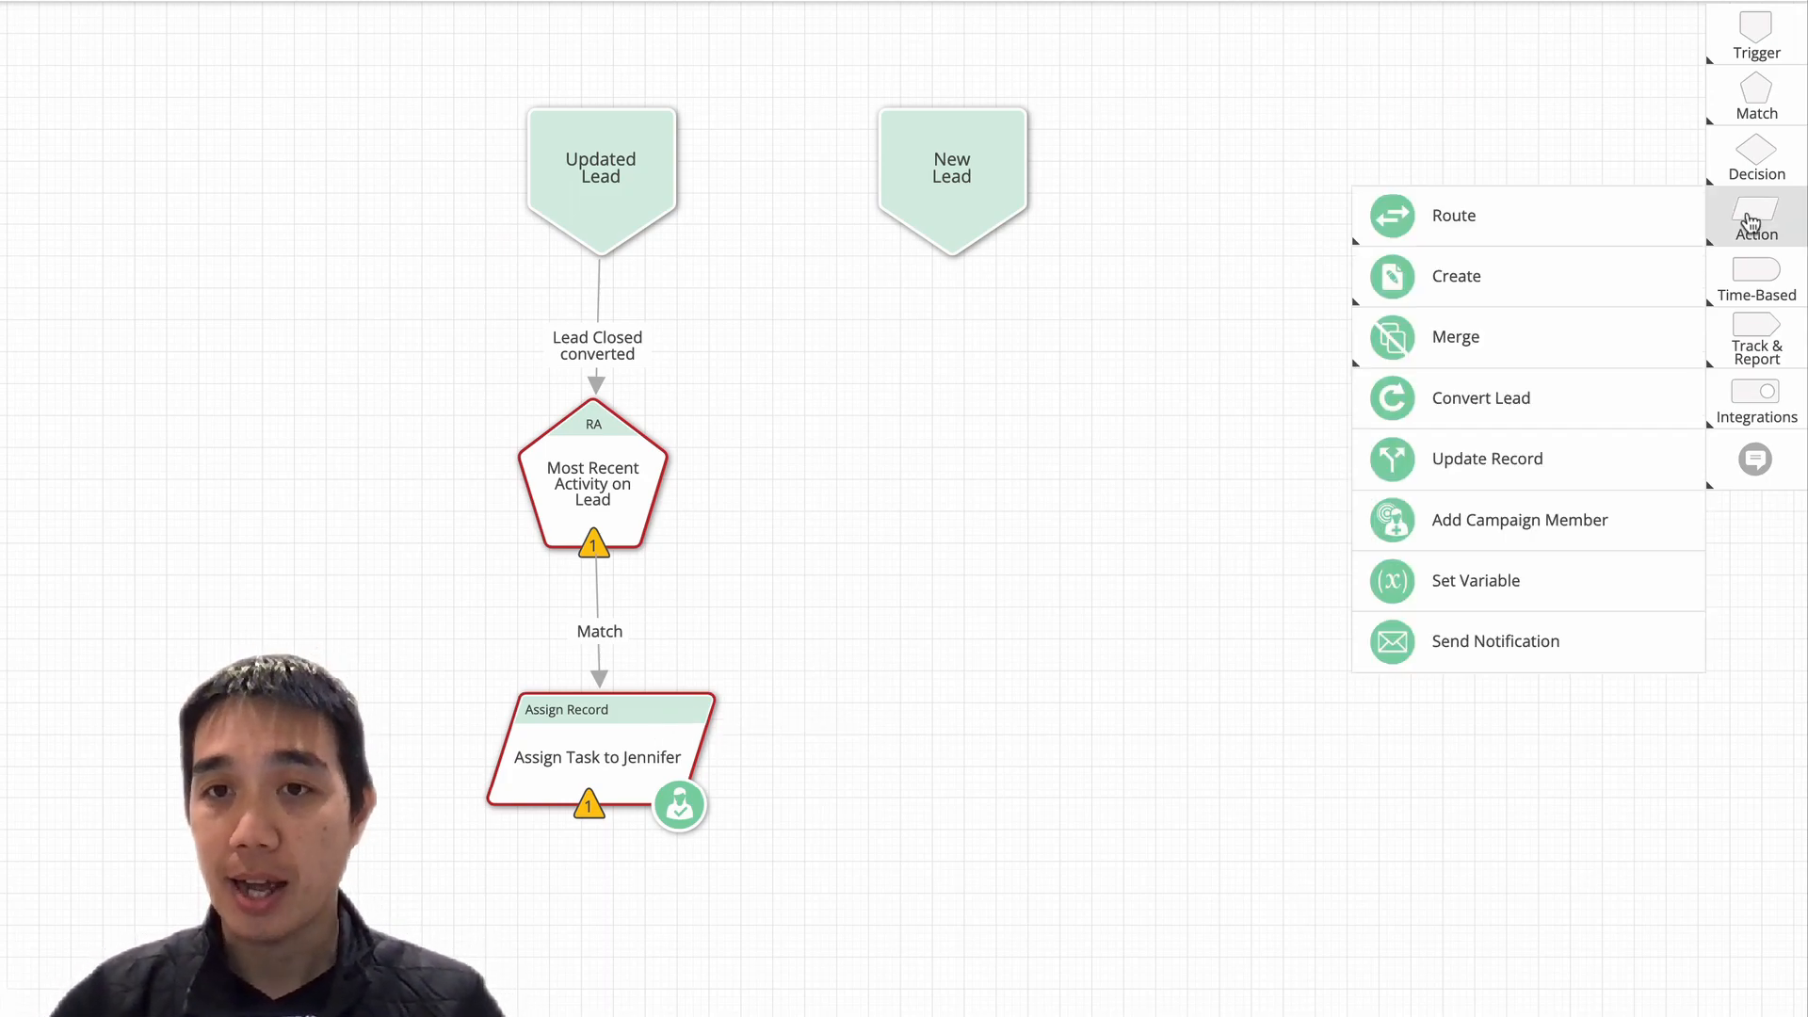
Step: Add an Update Record action beside the Assign Record node and connect the Assign Record node's Next Node path to it
{"action": "left_click_drag", "start_coordinate": [1557, 463], "coordinate": [884, 731]}
{"action": "left_click_drag", "start_coordinate": [598, 822], "coordinate": [998, 772]}
Step: Rename the Update Record node as "Update Task Status to Completed"
{"action": "double_click", "coordinate": [998, 772]}
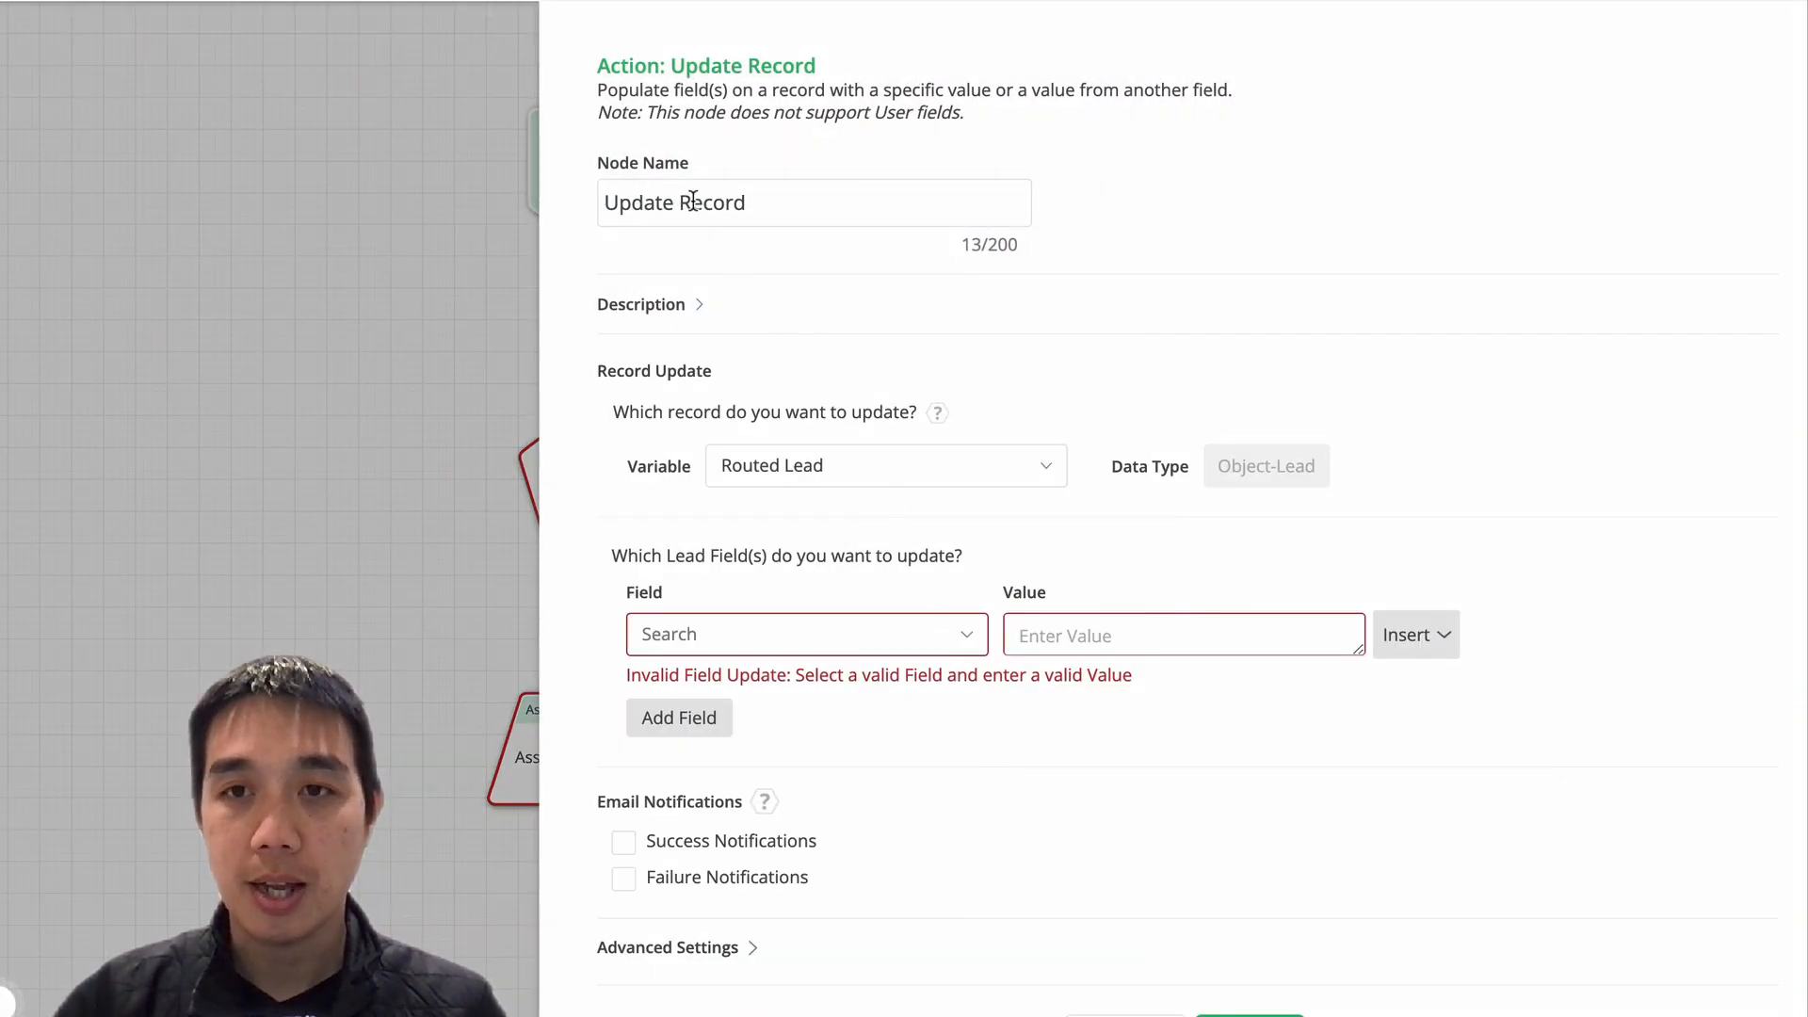
{"action": "left_click_drag", "start_coordinate": [679, 203], "coordinate": [791, 202]}
{"action": "type", "text": "Task "}
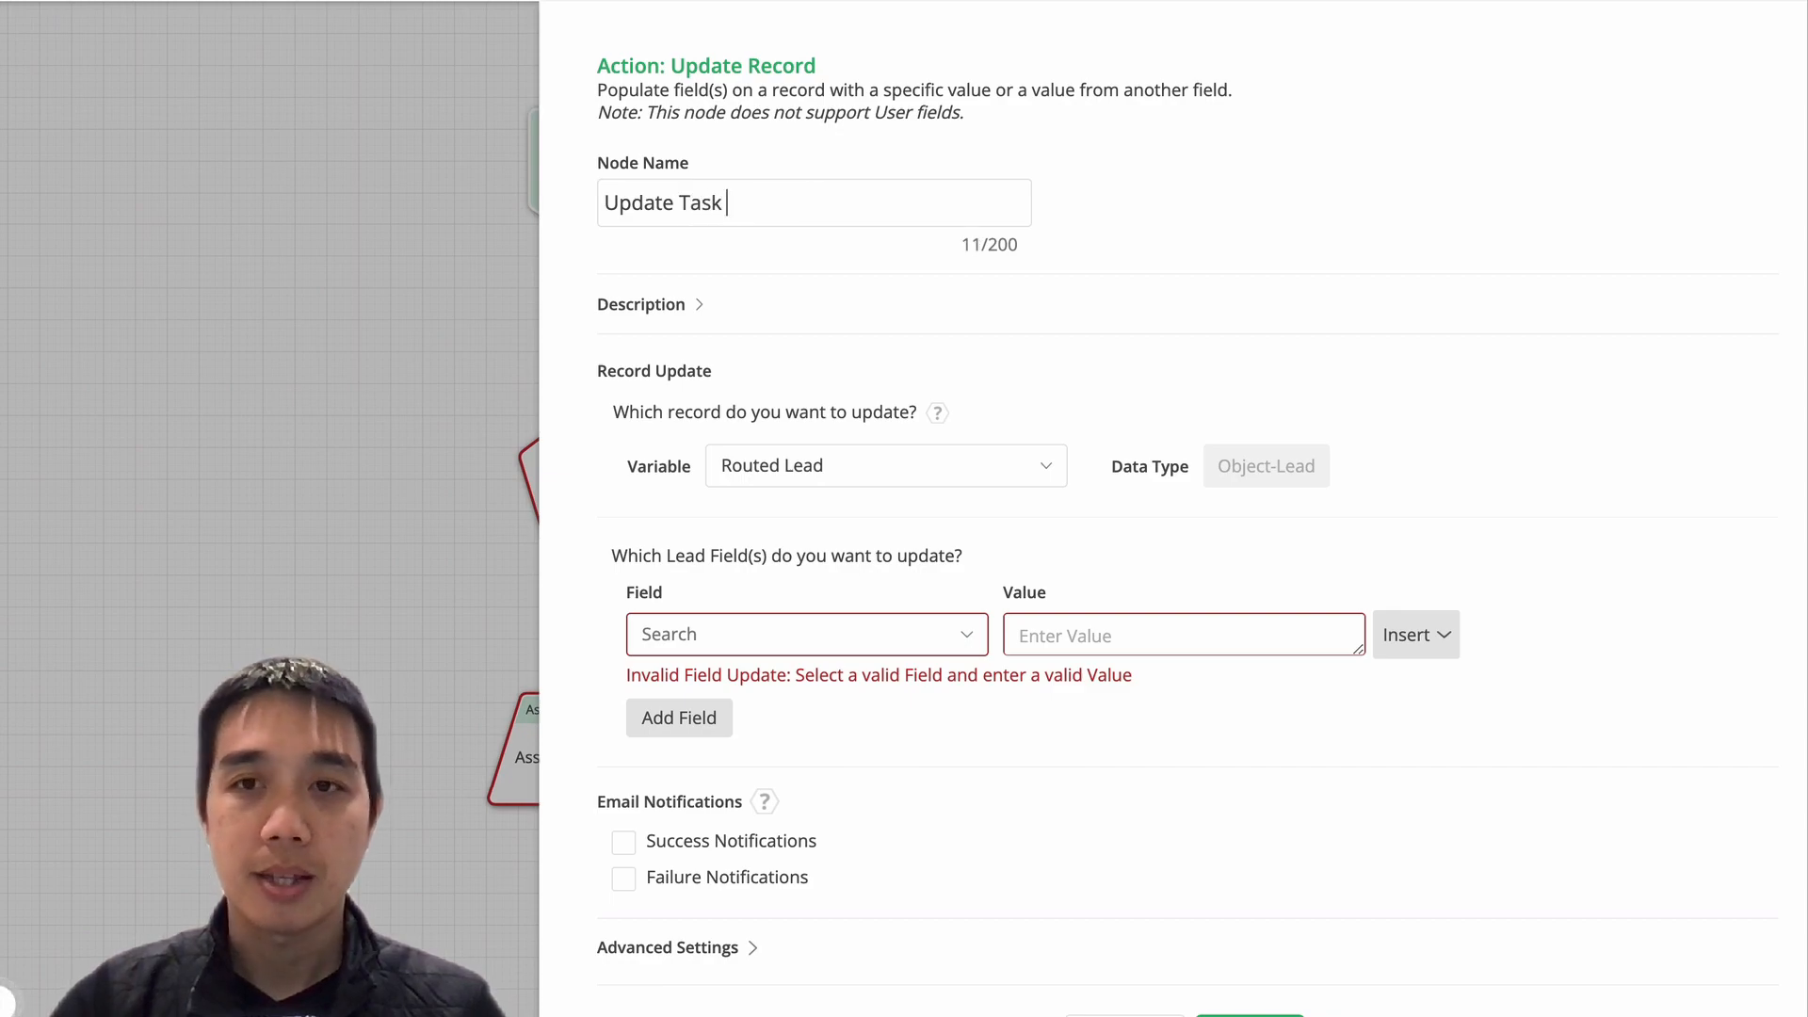
{"action": "type", "text": "Status to Completed"}
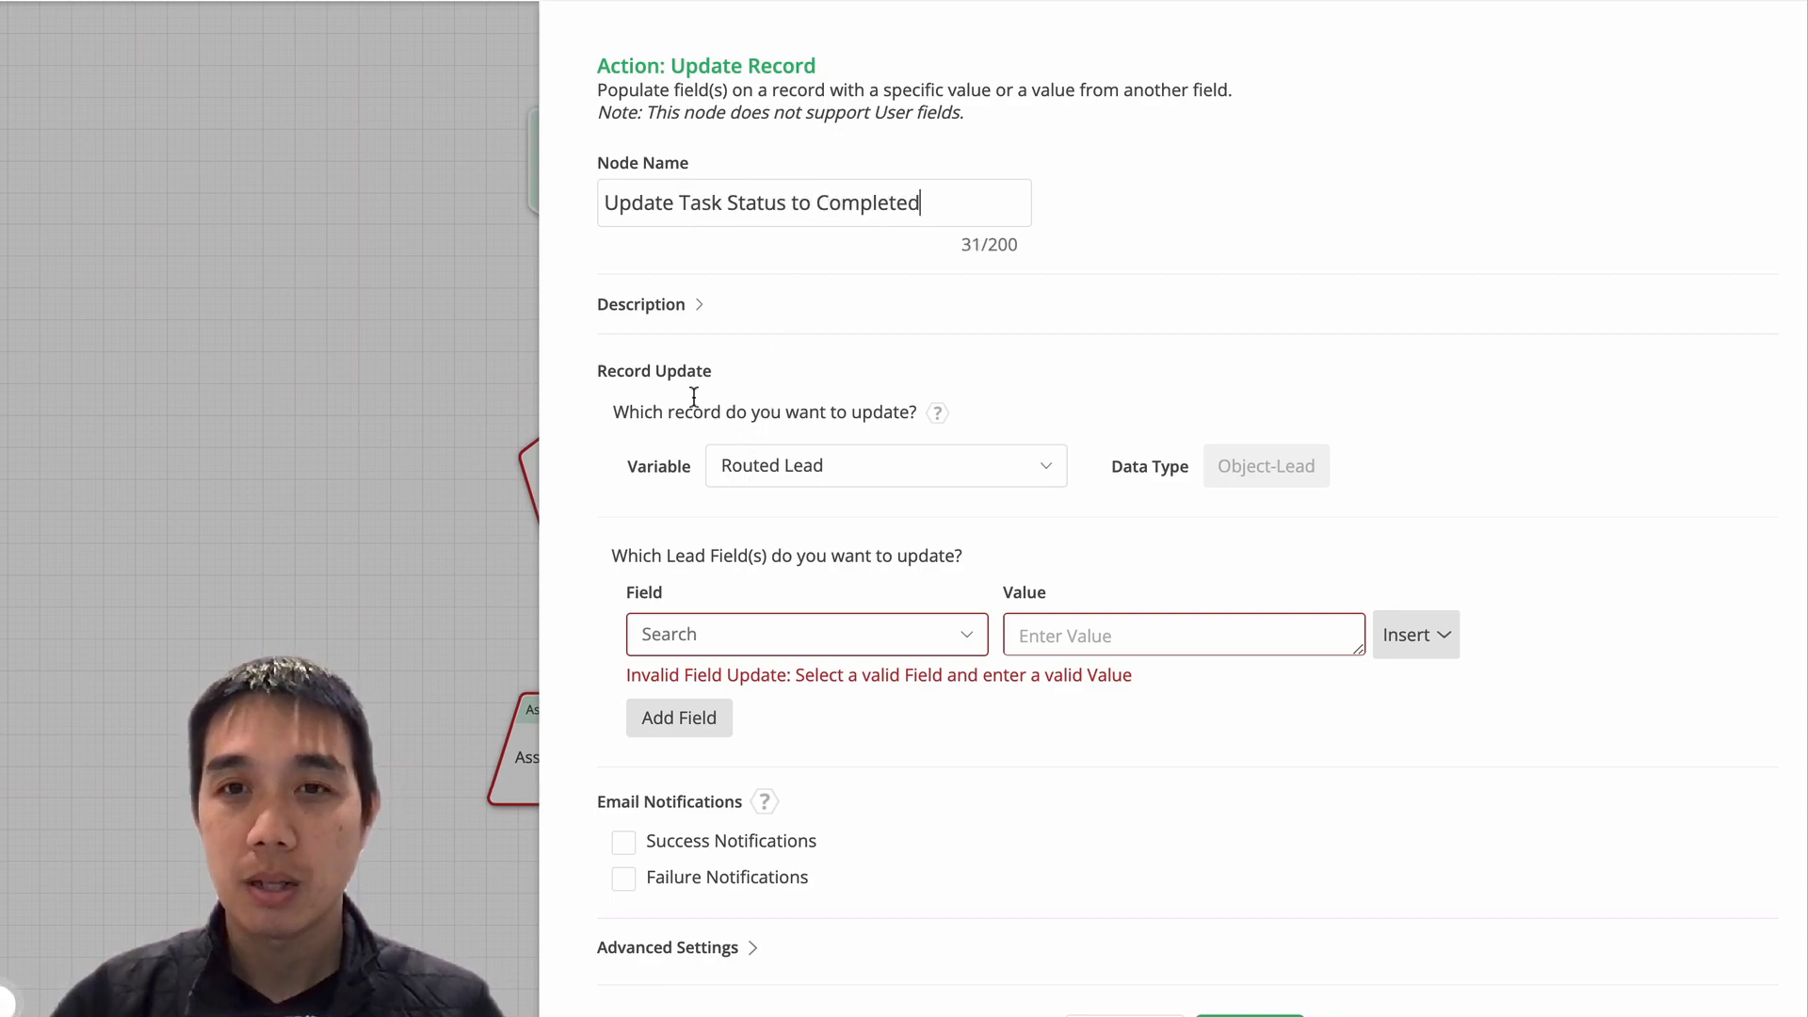
Step: Set the record to update to the Matched Activity variable, accepting the reset of the node's settings
{"action": "left_click", "coordinate": [906, 468]}
{"action": "left_click", "coordinate": [881, 553]}
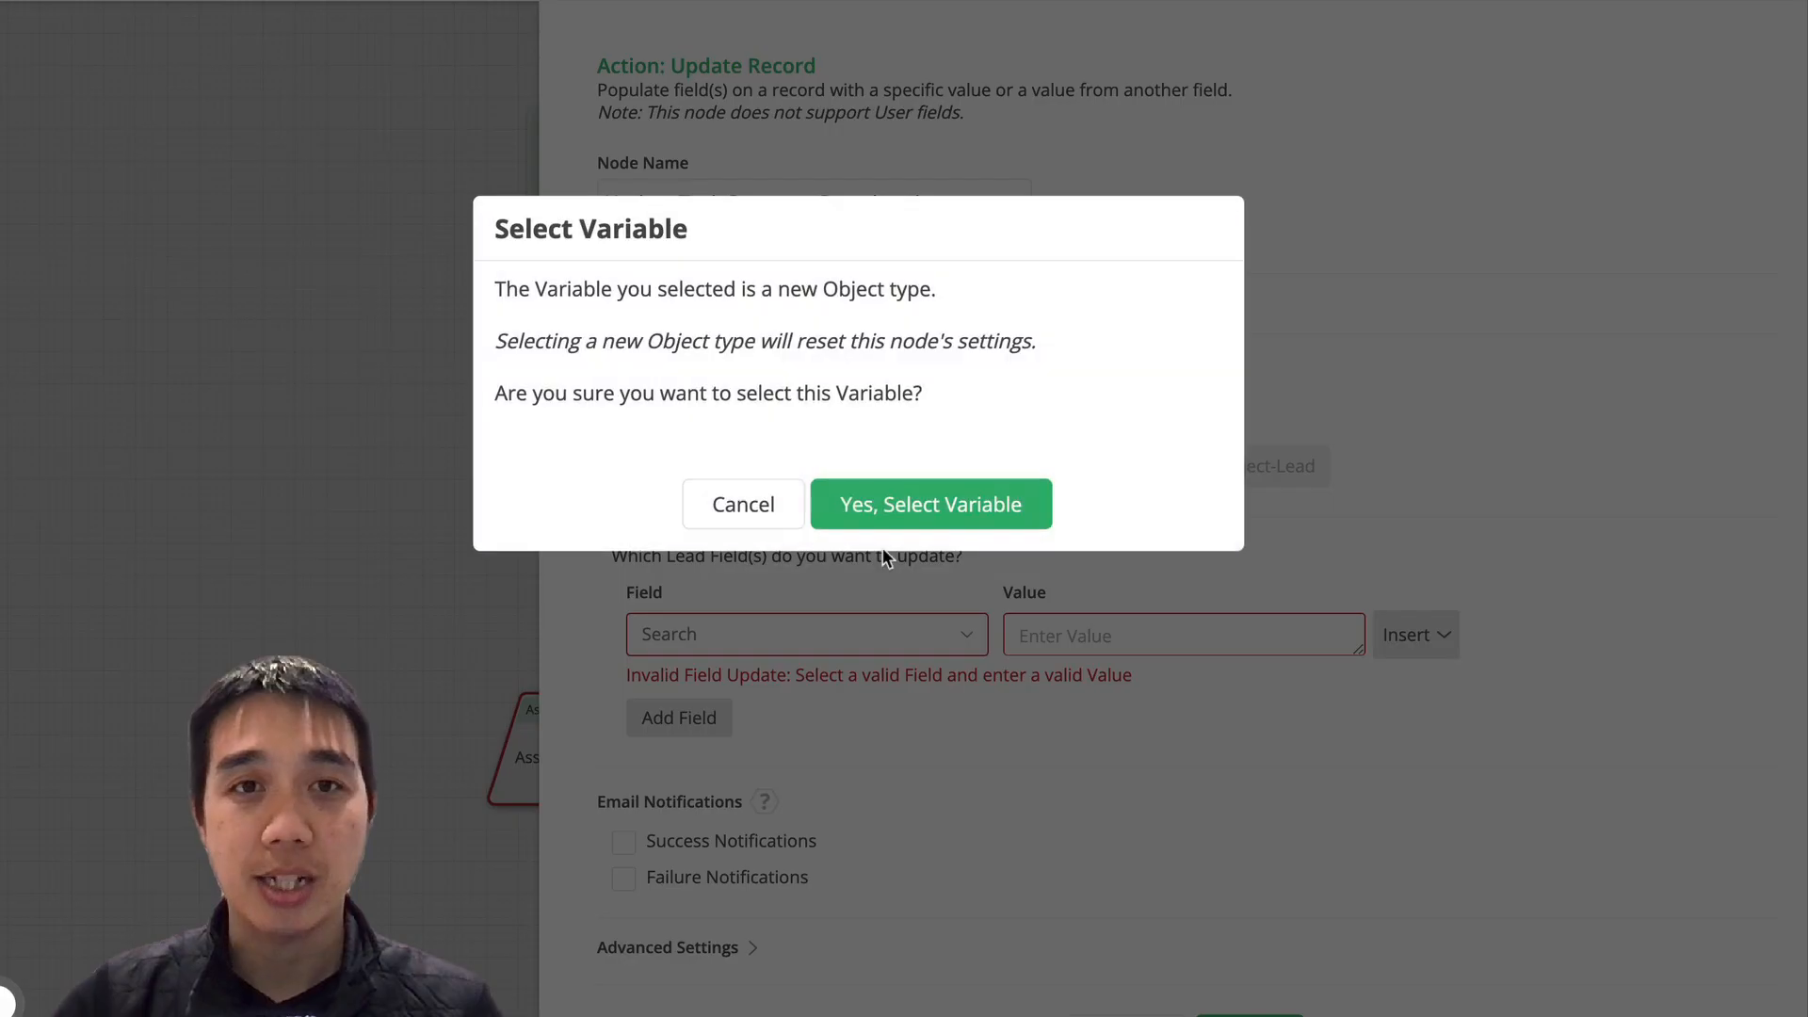
{"action": "left_click", "coordinate": [918, 517]}
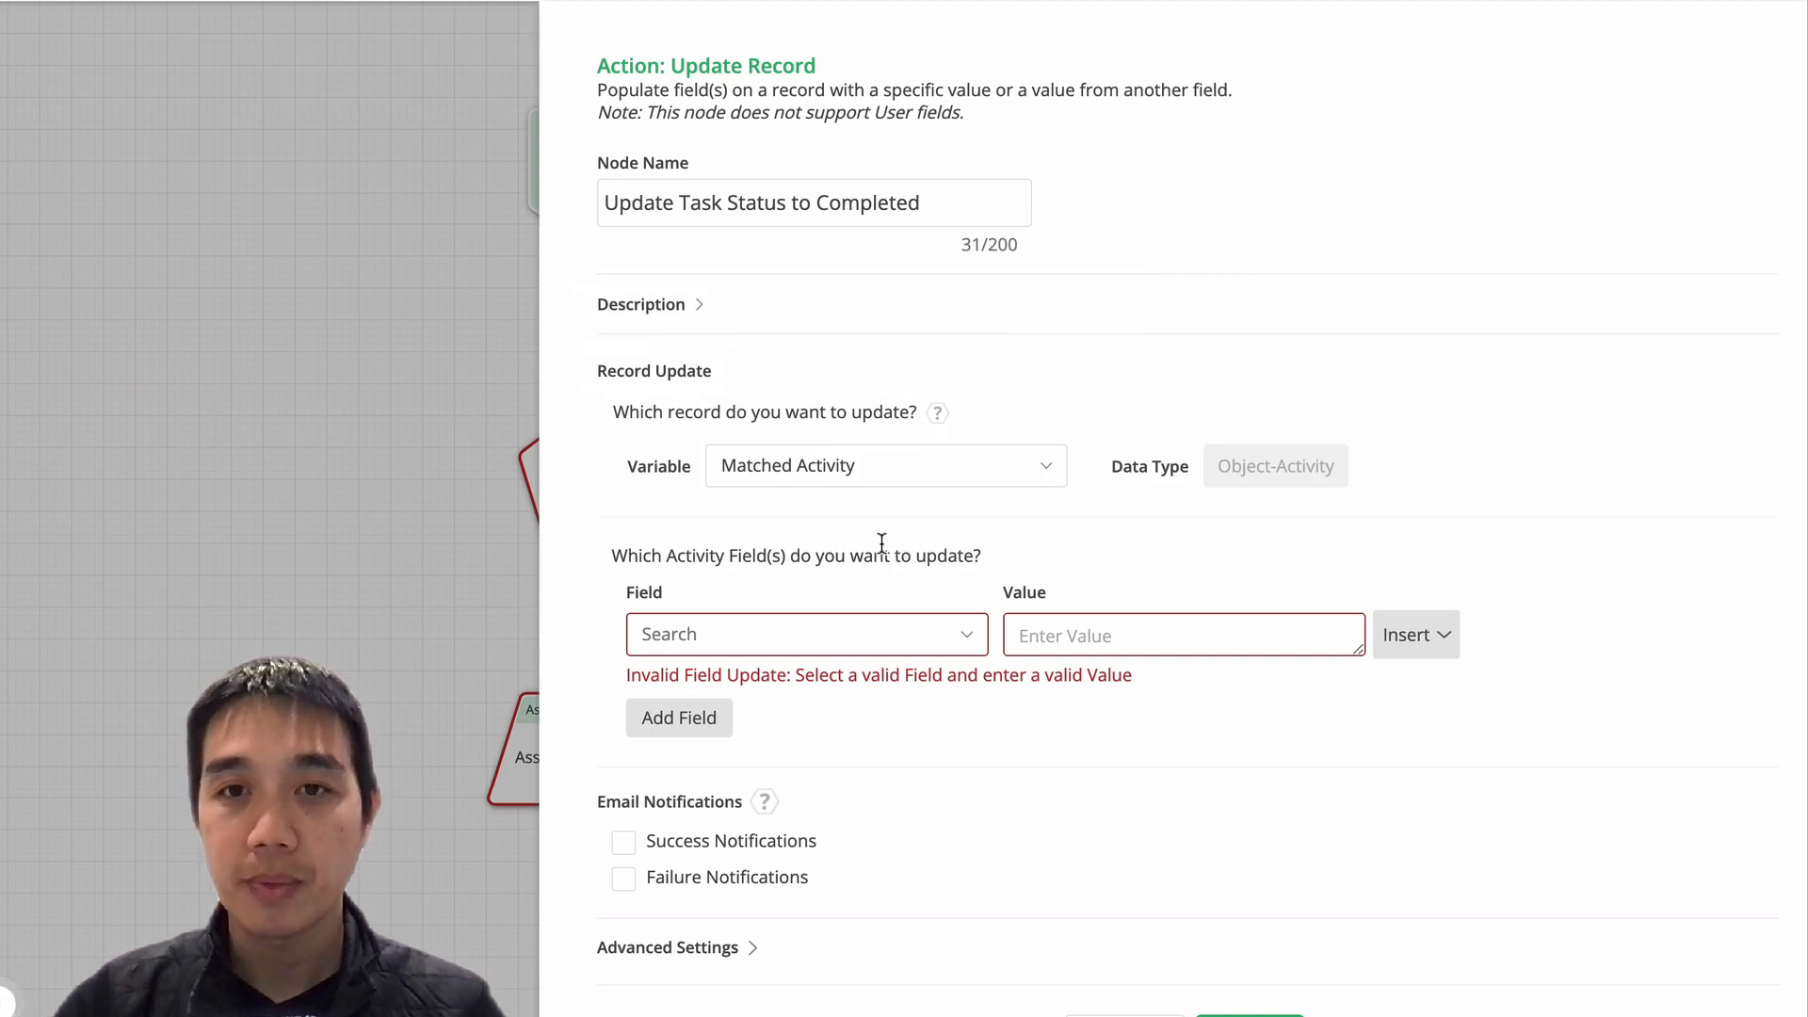
Step: Set the activity's Status field to update to Completed and save the Update Record node
{"action": "left_click", "coordinate": [791, 634]}
{"action": "type", "text": "status"}
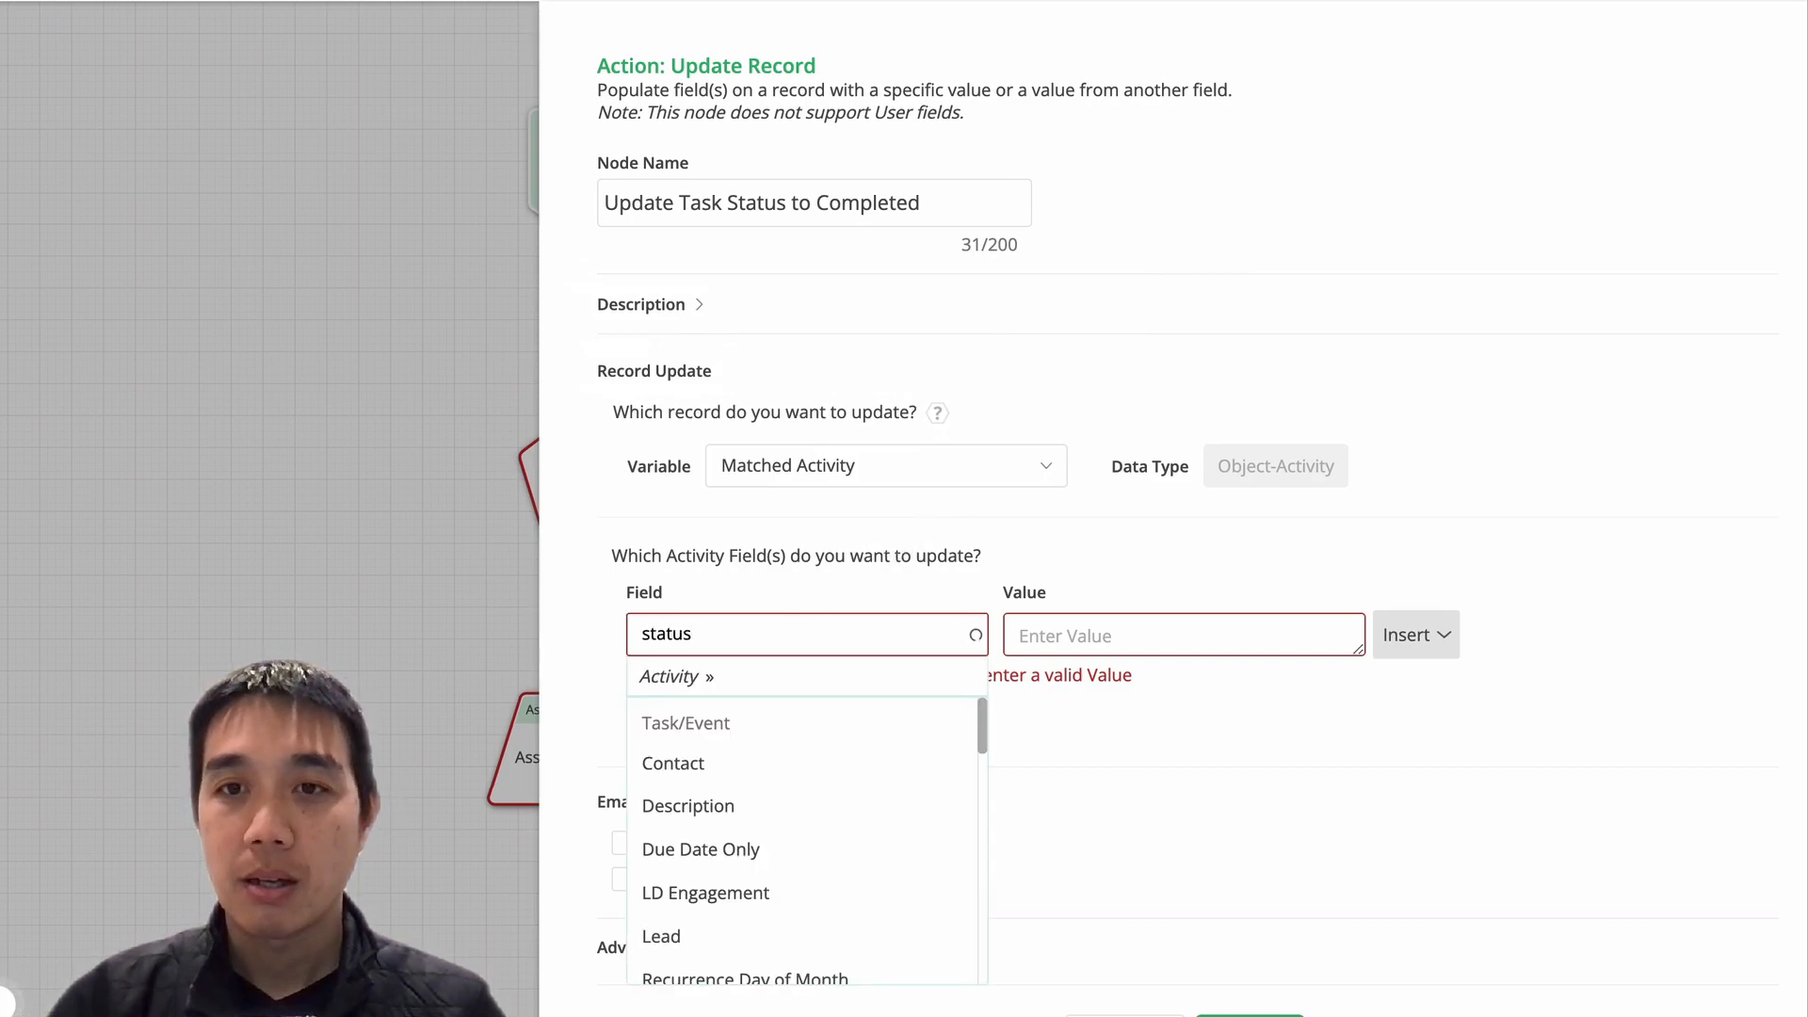
{"action": "left_click", "coordinate": [782, 718]}
{"action": "left_click", "coordinate": [1167, 636]}
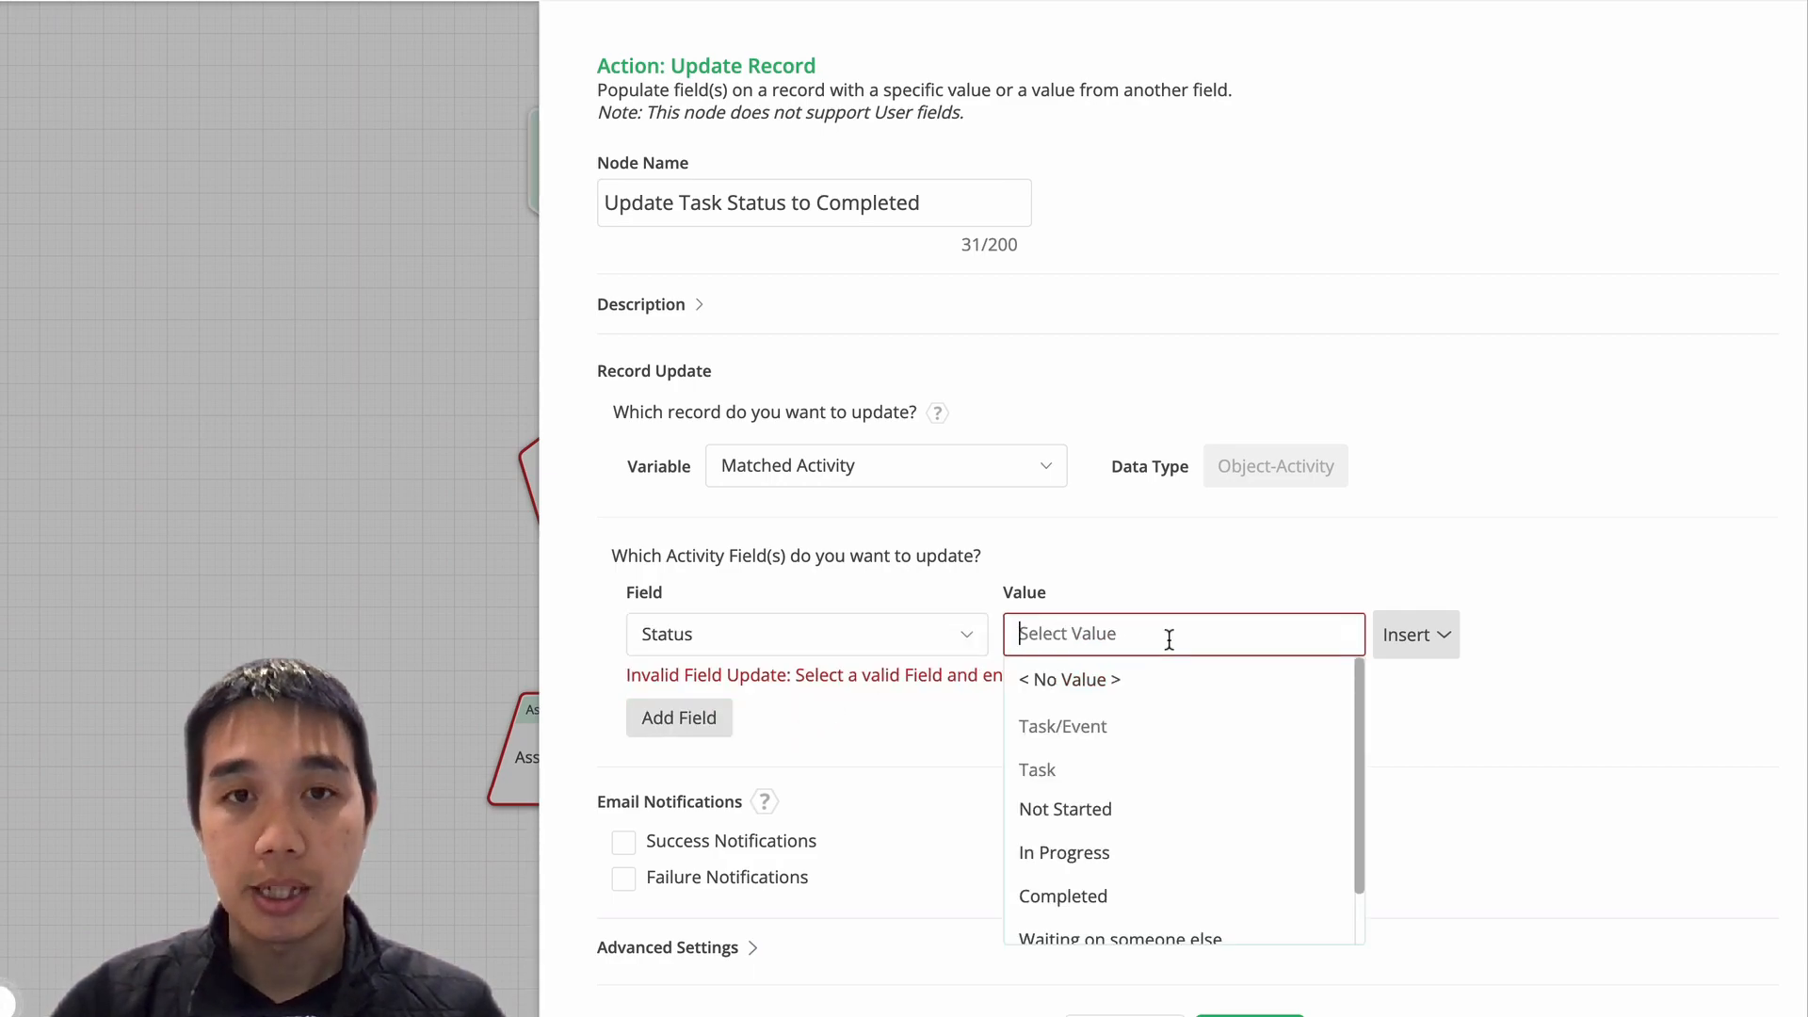
{"action": "left_click", "coordinate": [1149, 895]}
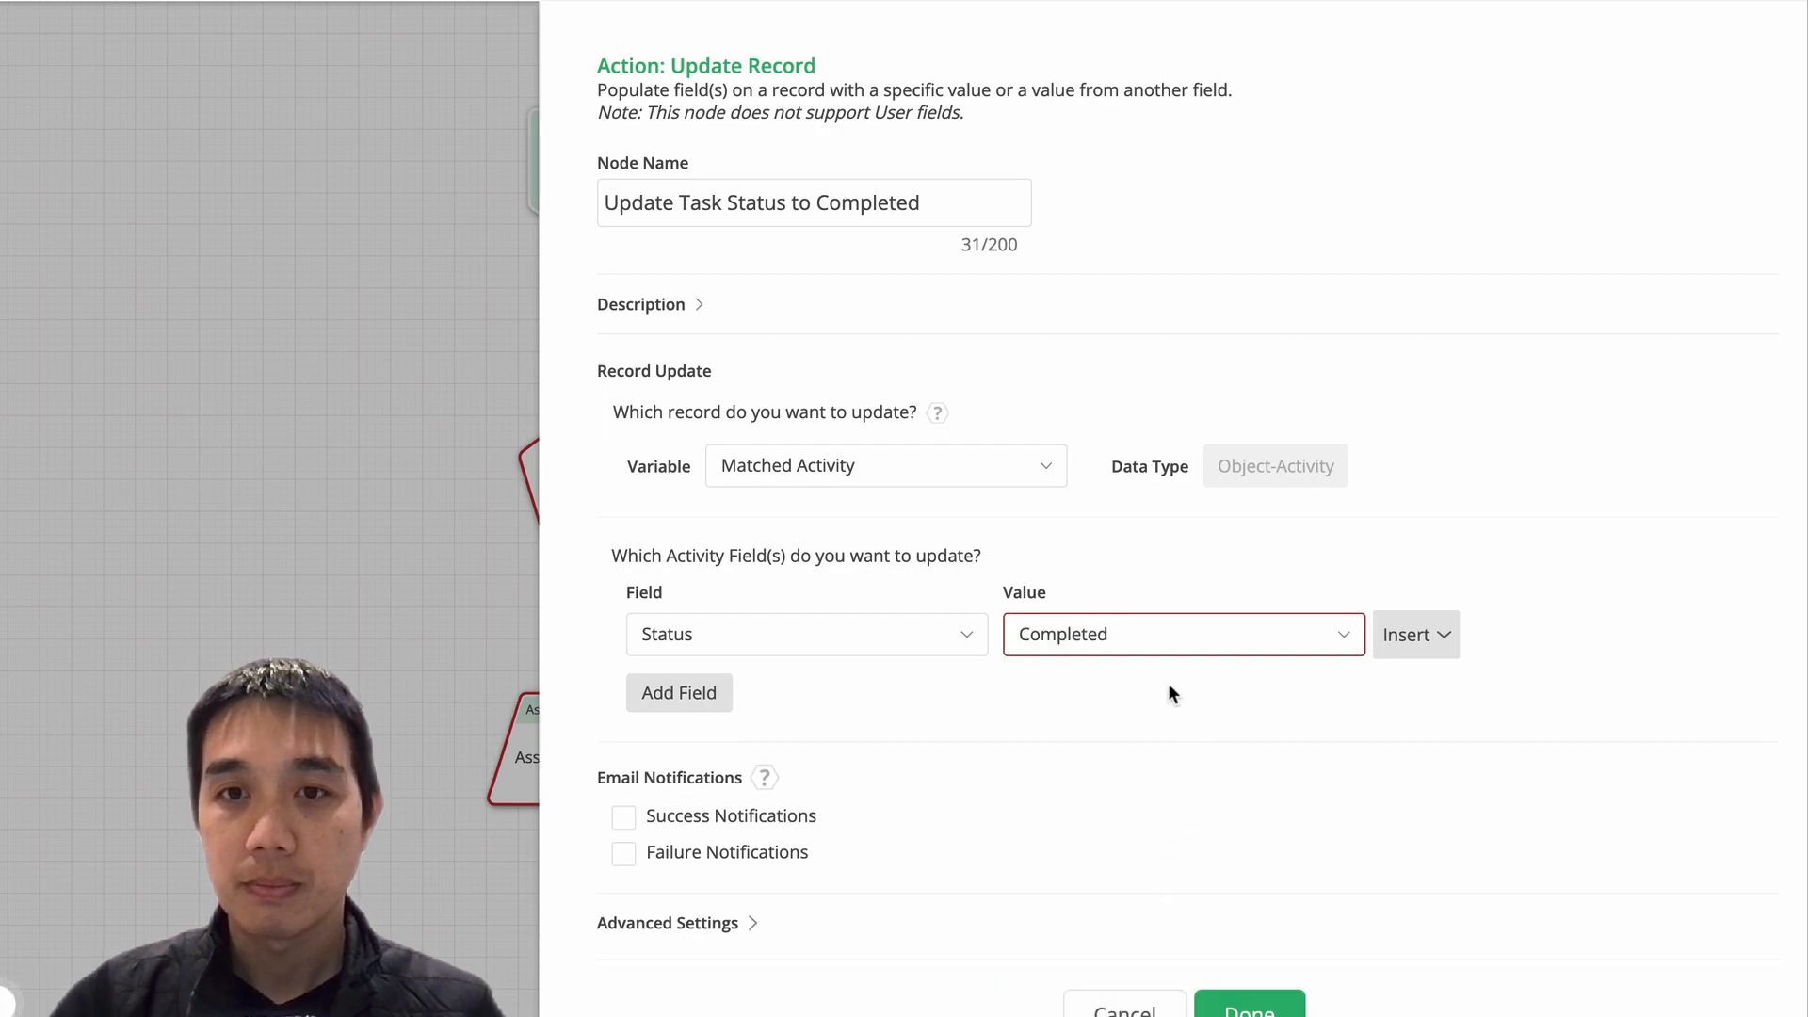
{"action": "left_click", "coordinate": [1249, 1005]}
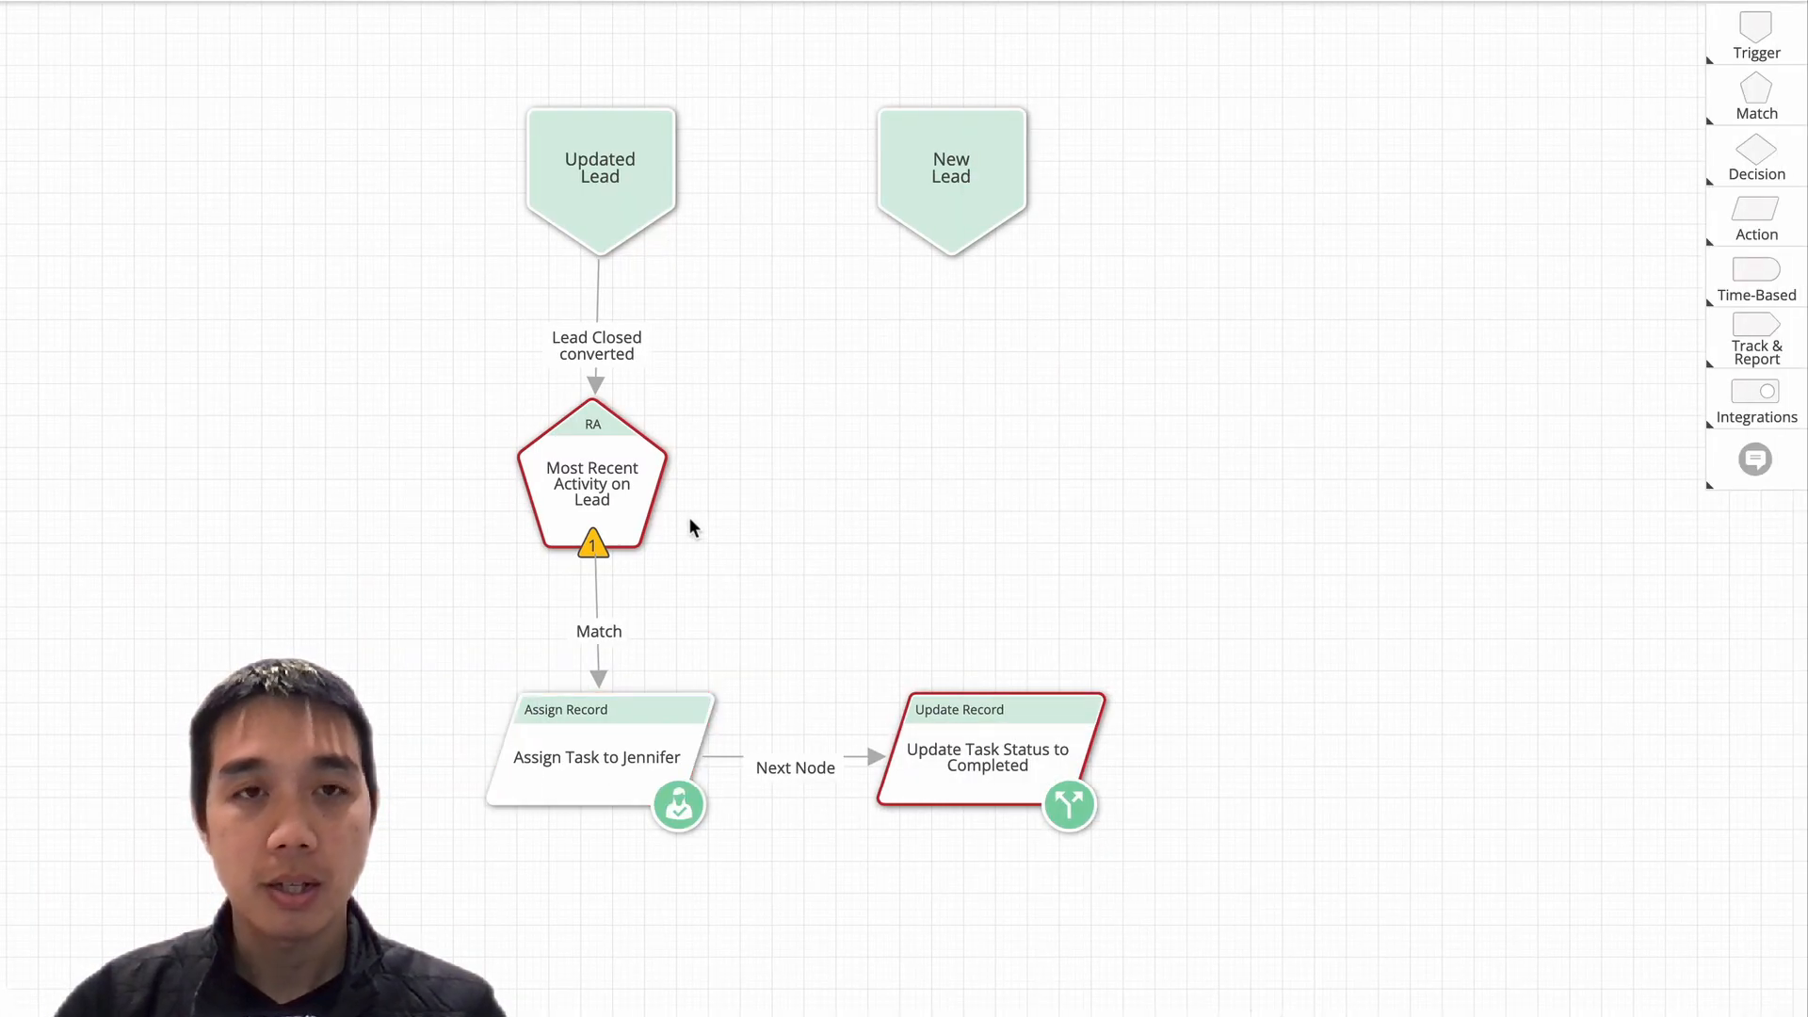
Step: End the No Match condition without a target node in the Most Recent Activity on Lead node's advanced settings and save the node
{"action": "left_click", "coordinate": [612, 480]}
{"action": "scroll", "coordinate": [1077, 727], "scroll_direction": "down", "scroll_amount": 3}
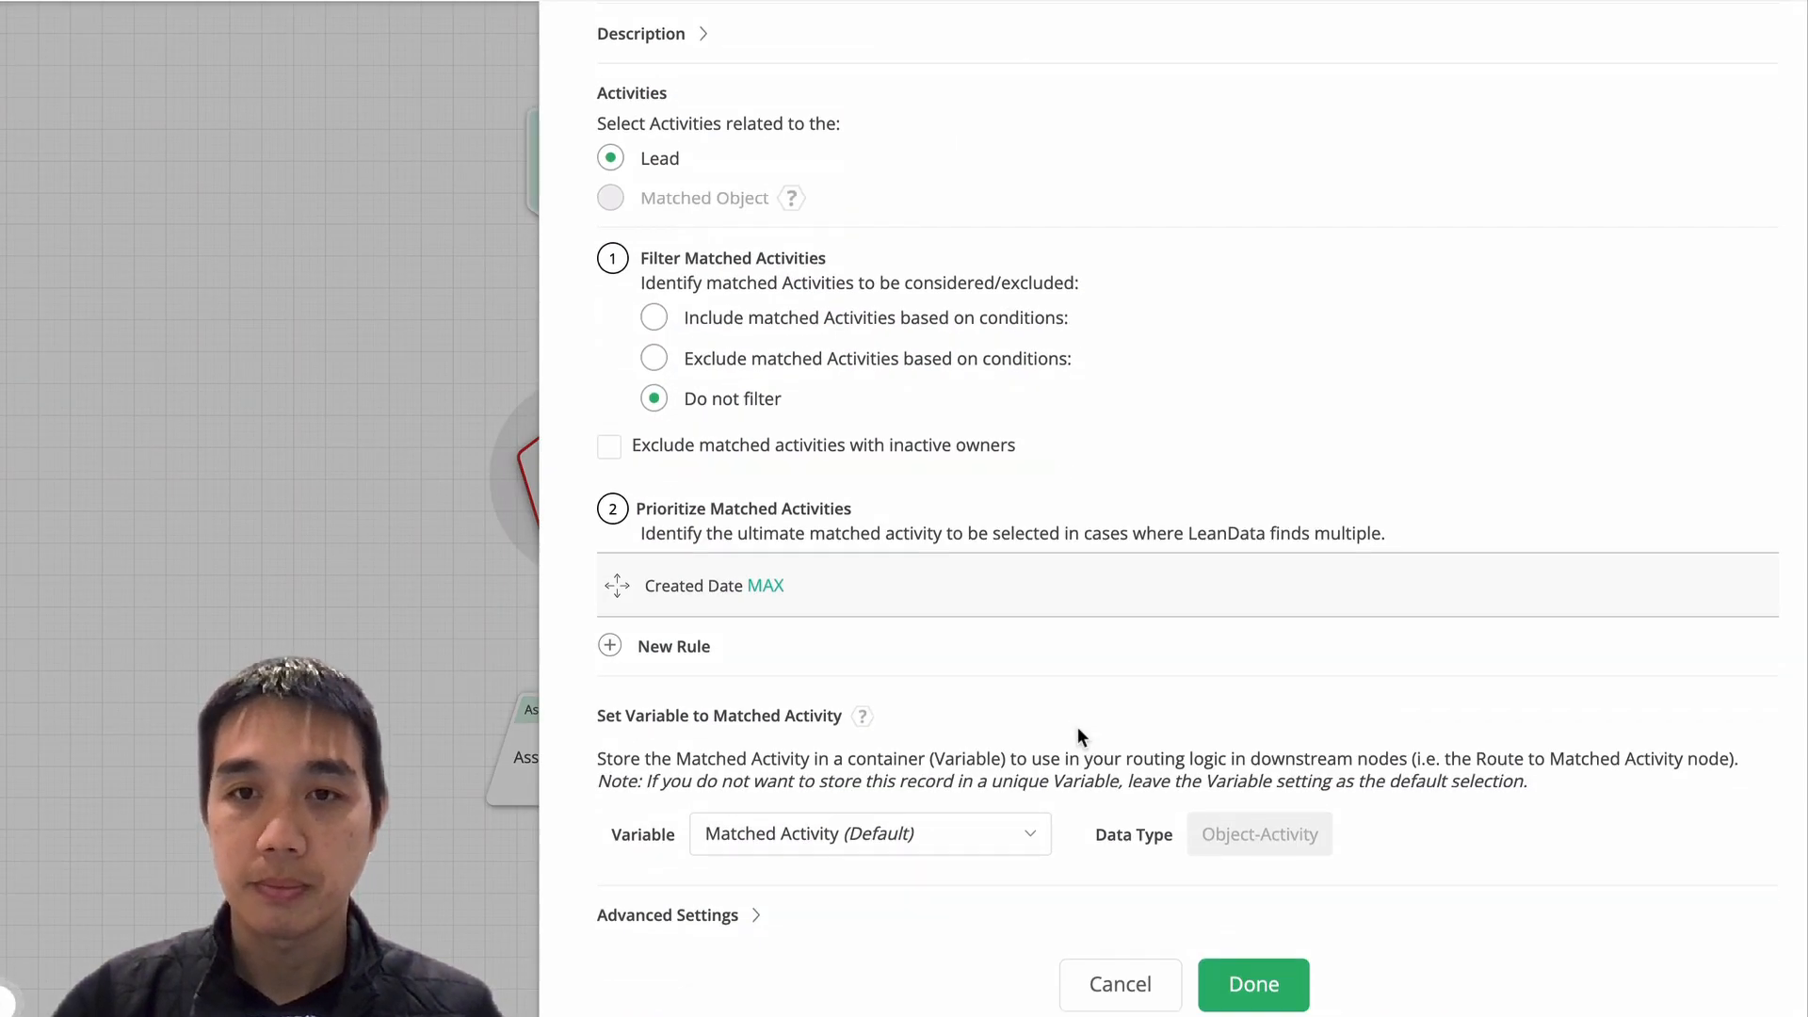
{"action": "left_click", "coordinate": [742, 930]}
{"action": "scroll", "coordinate": [1139, 880], "scroll_direction": "down", "scroll_amount": 3}
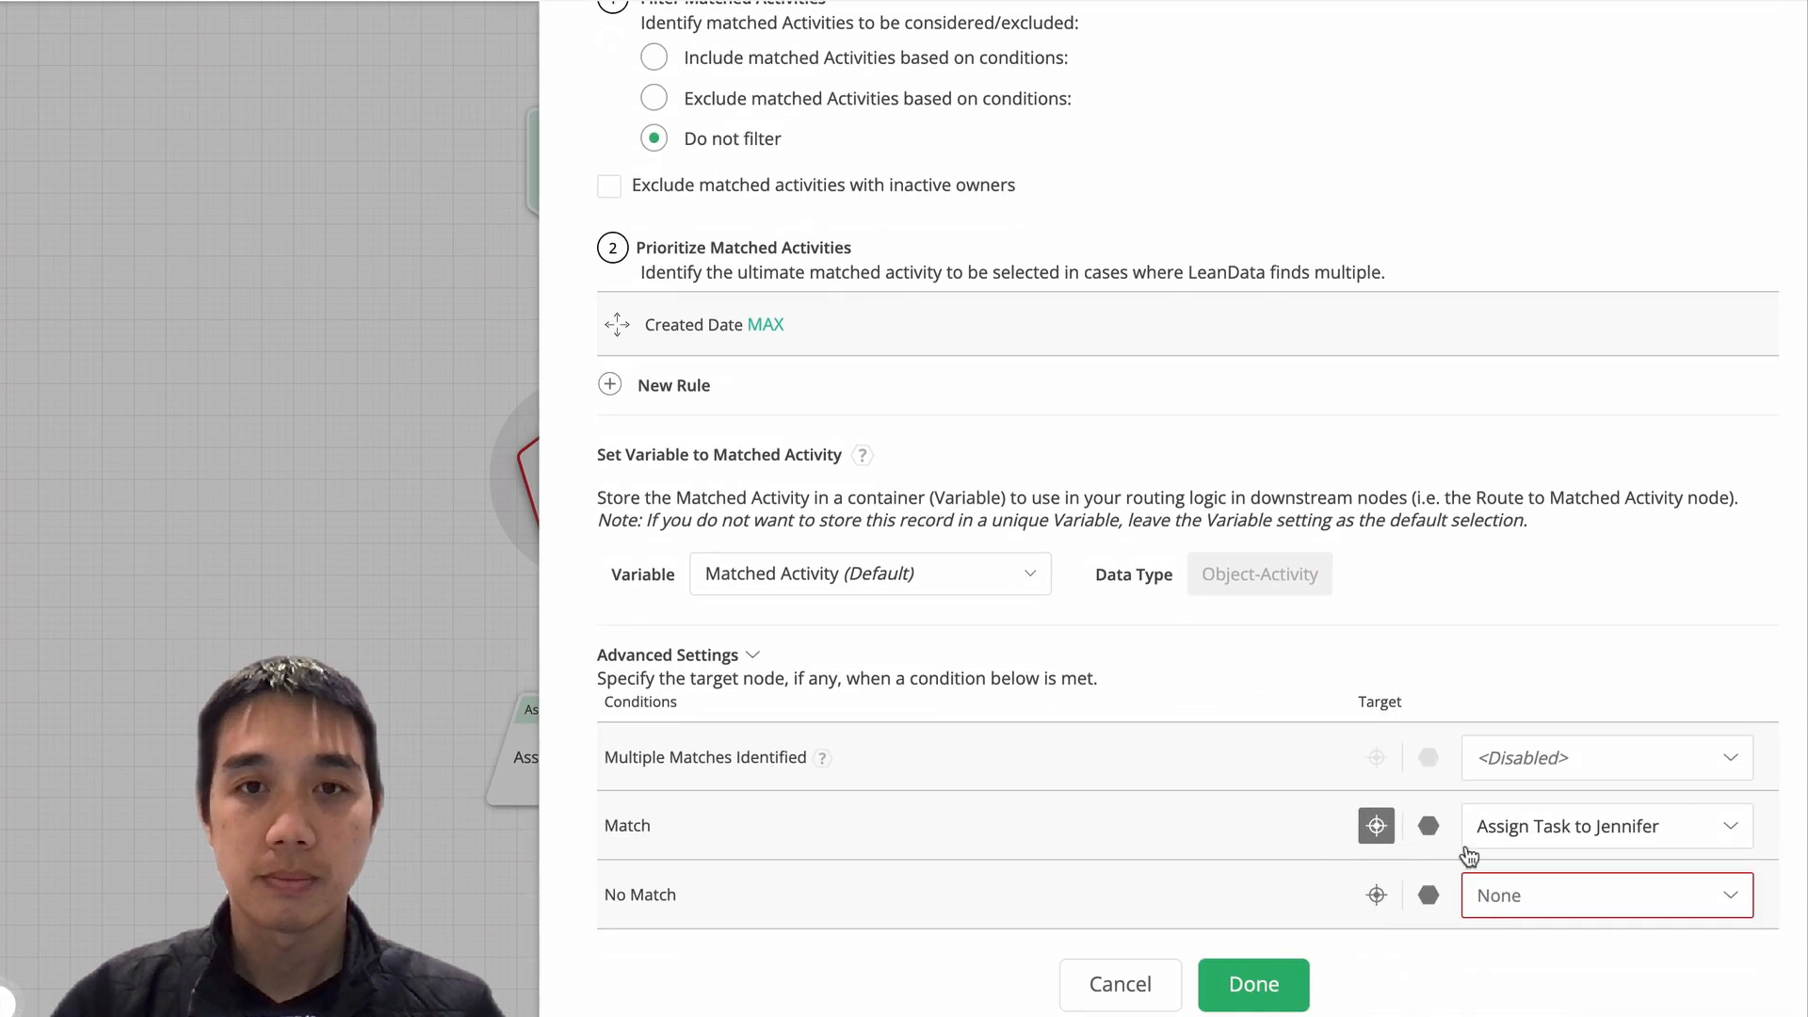
{"action": "left_click", "coordinate": [1428, 896]}
{"action": "left_click", "coordinate": [1253, 984]}
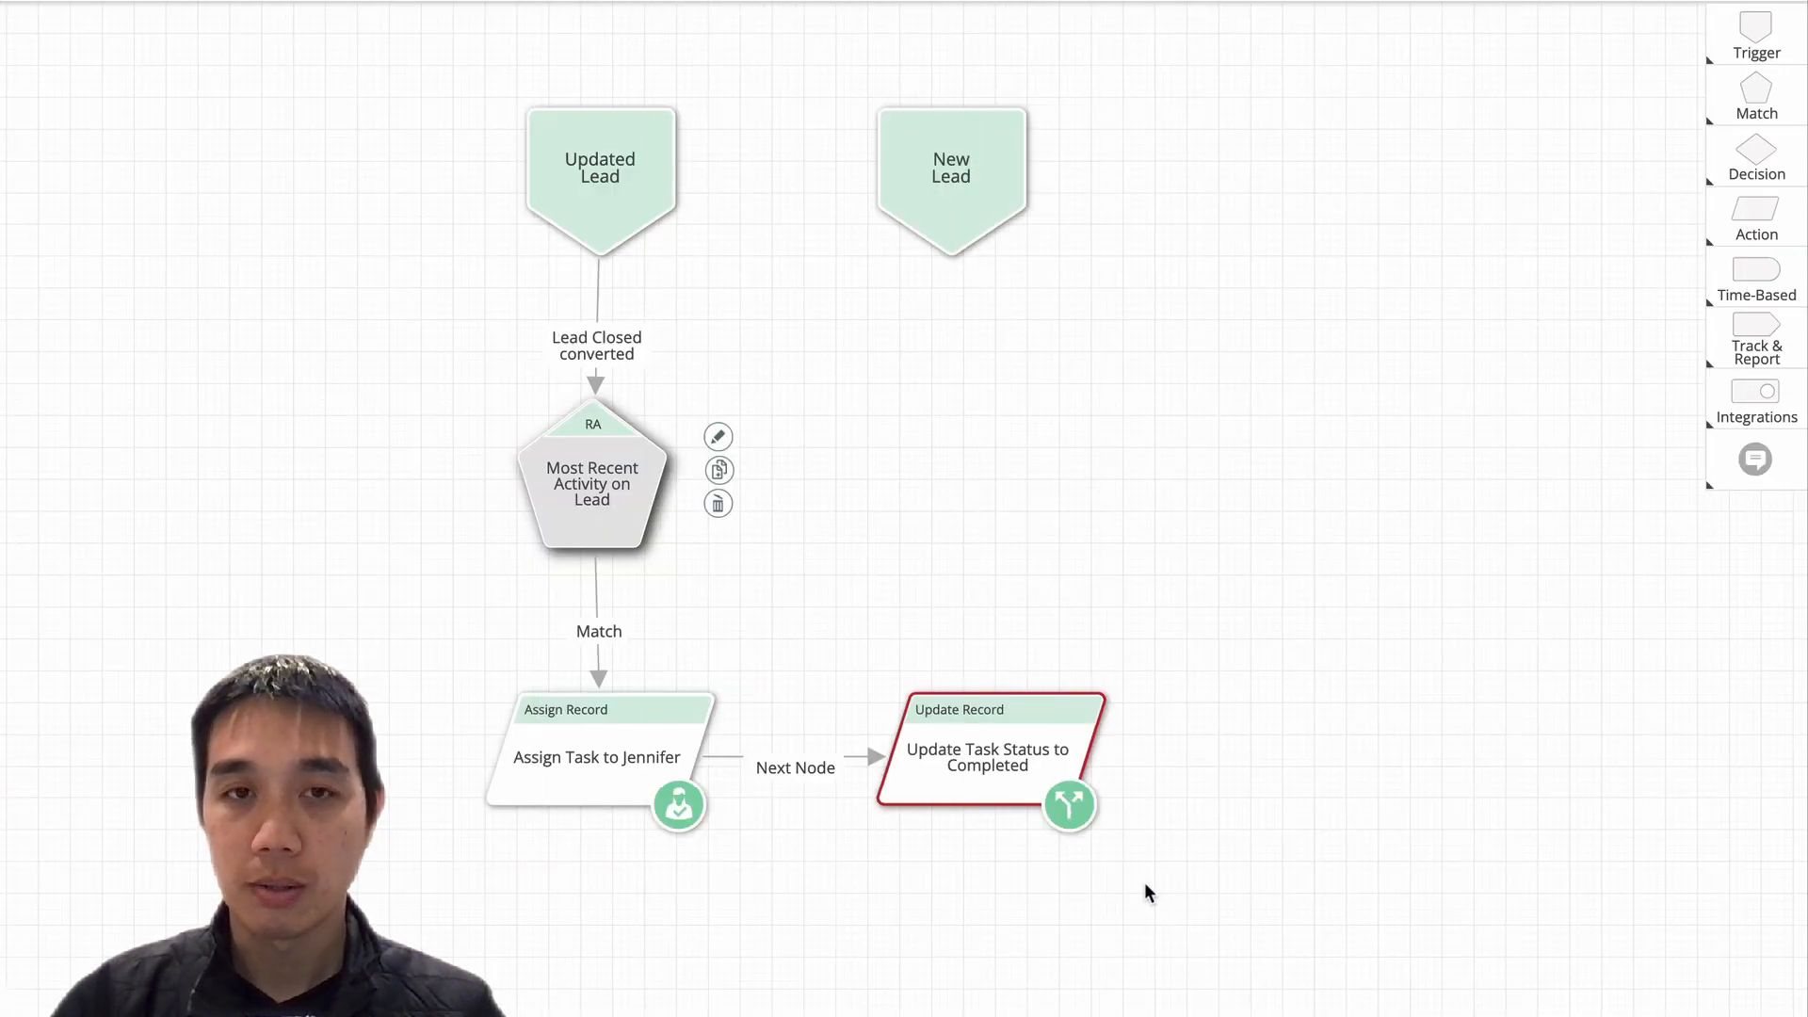
Step: Validate the routing graph and align the Updated Lead trigger directly above the Most Recent Activity on Lead node
{"action": "left_click", "coordinate": [58, 8]}
{"action": "left_click", "coordinate": [73, 51]}
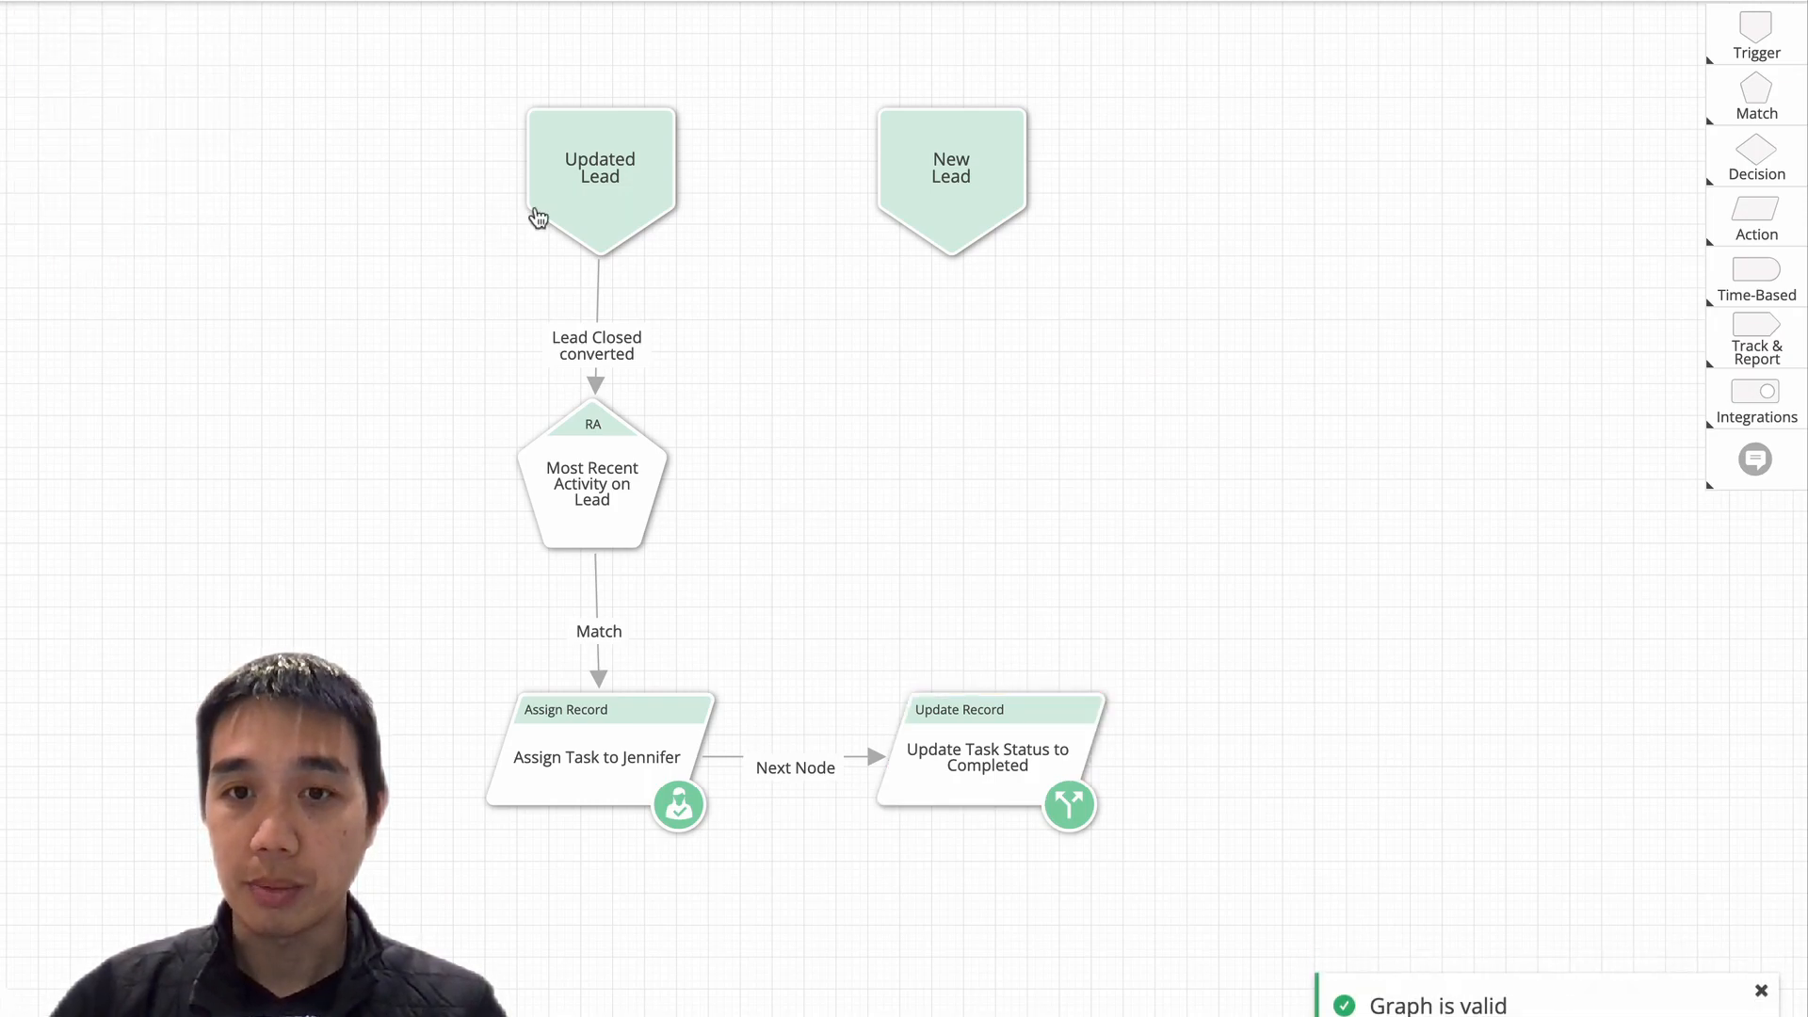
{"action": "left_click_drag", "start_coordinate": [584, 222], "coordinate": [577, 224]}
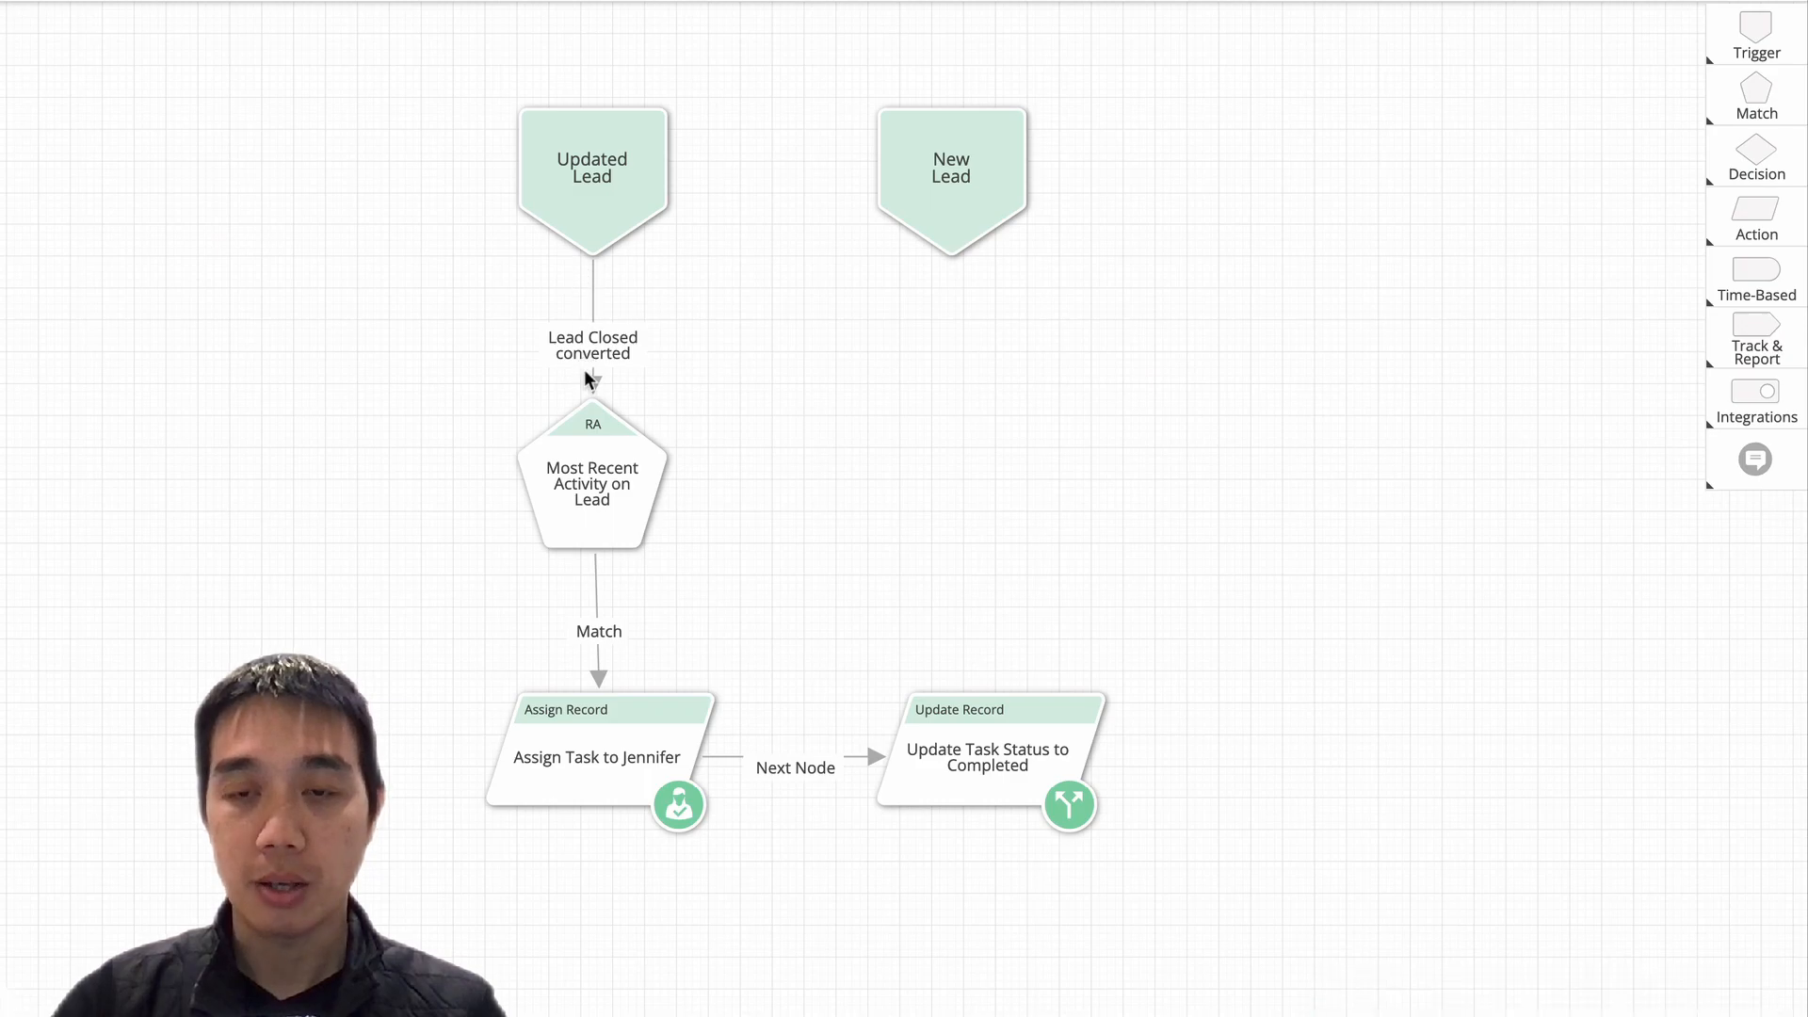